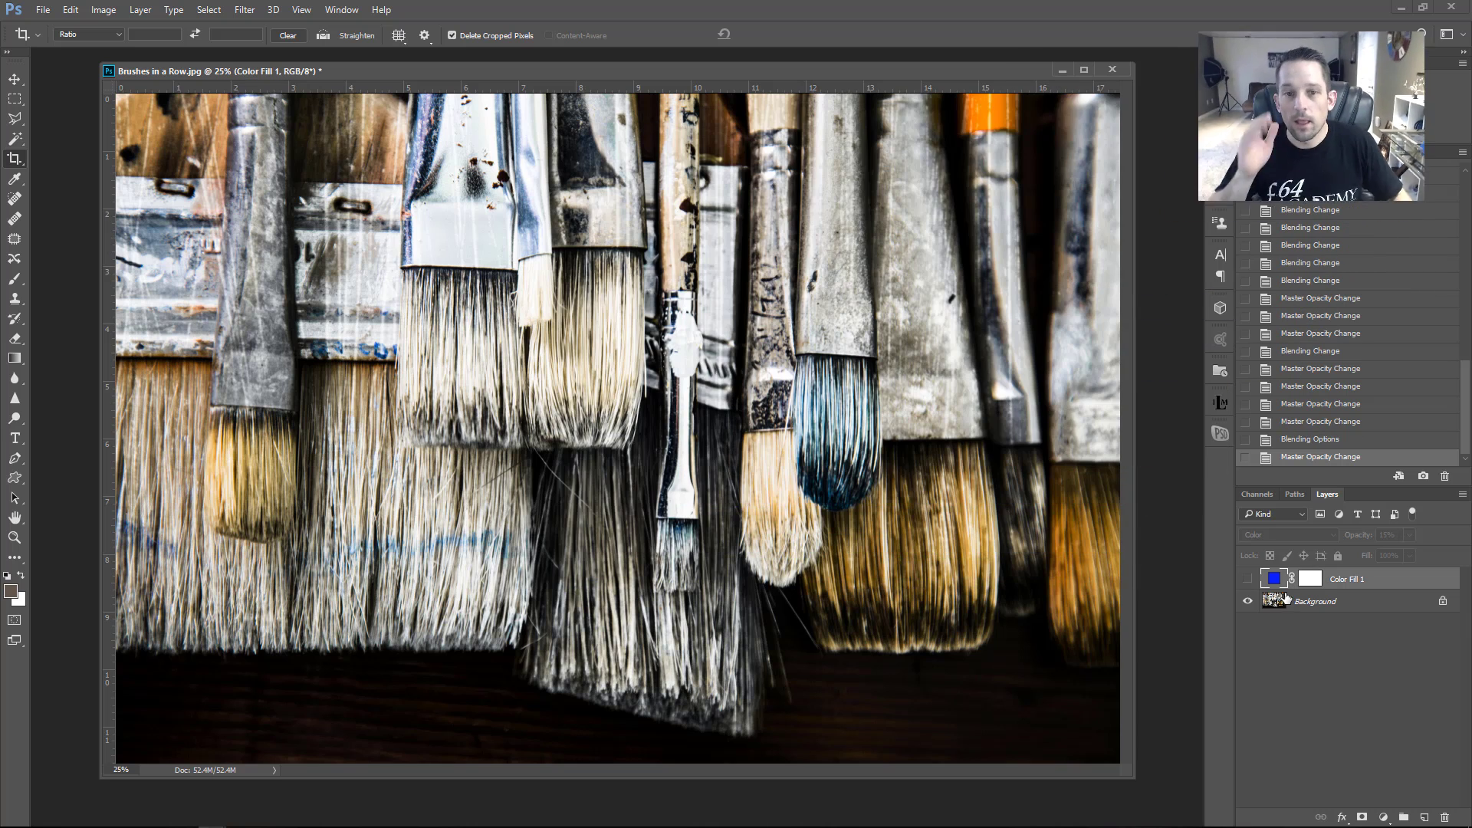
# - Compare the brushes photo with the blue colour fill layer hidden and shown, and vary that layer's opacity slightly
pyautogui.click(1247, 580)
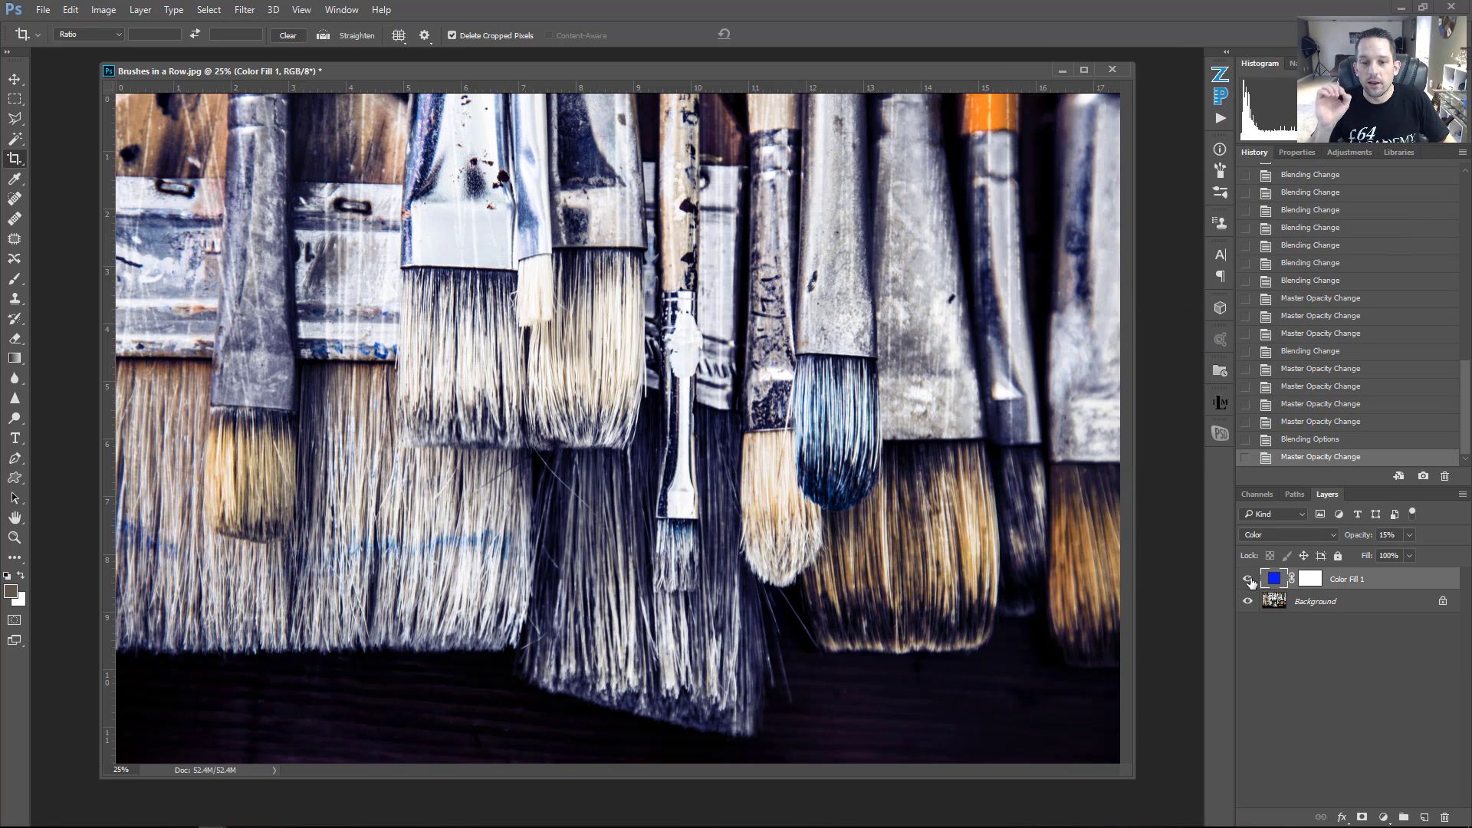
pyautogui.click(1247, 580)
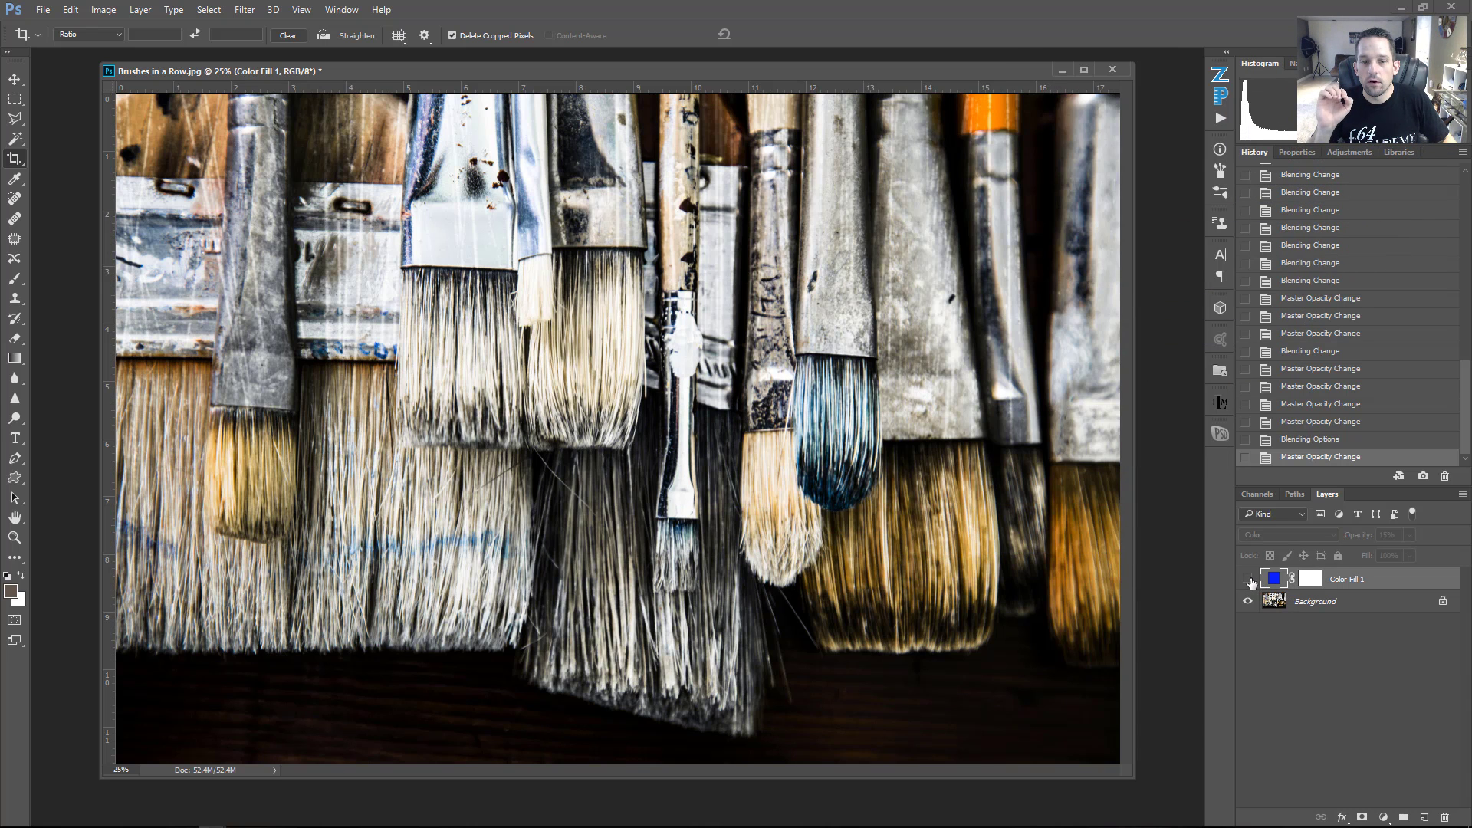
pyautogui.click(1247, 579)
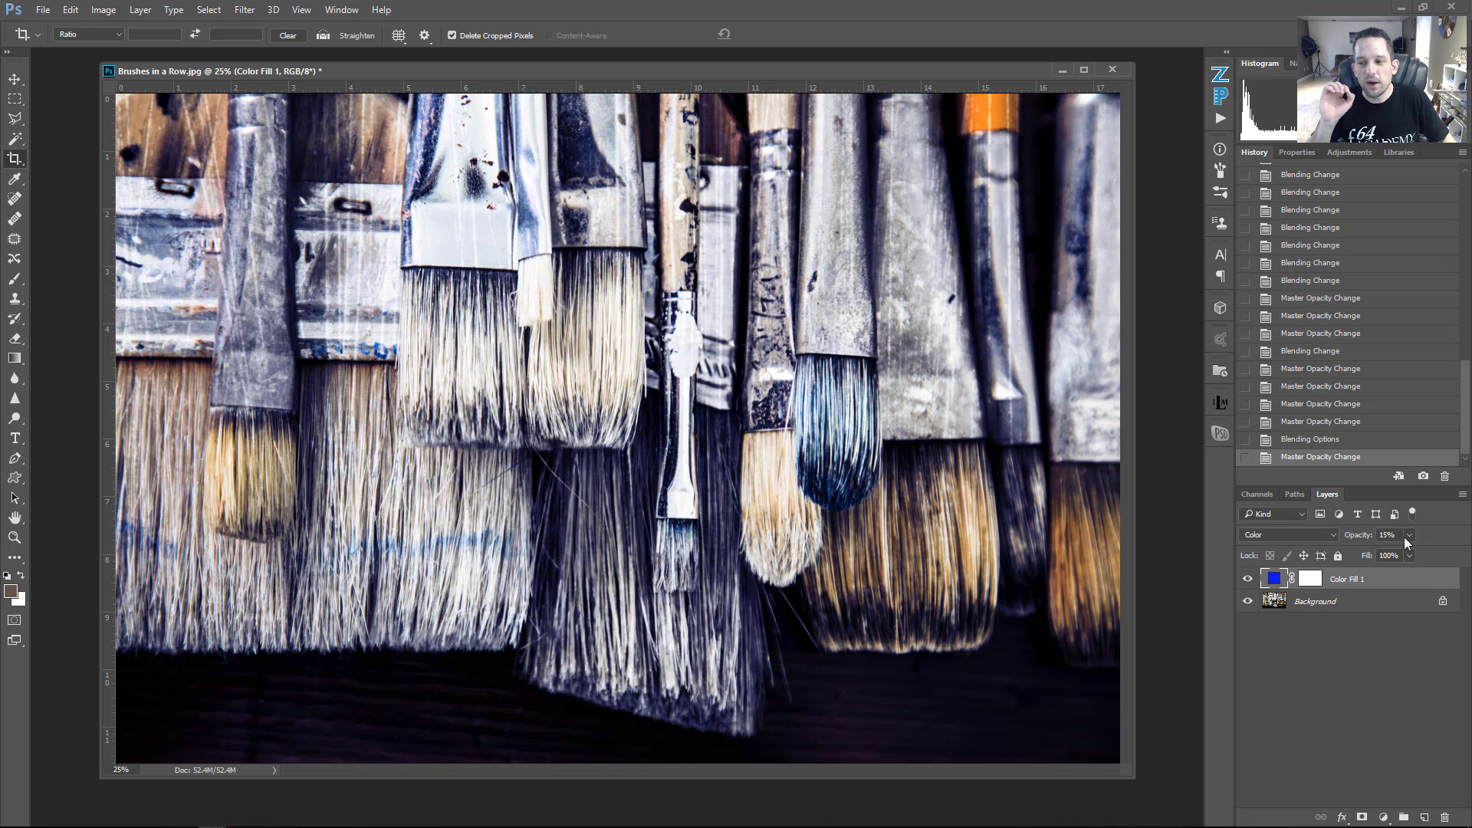
pyautogui.moveTo(1400, 553); pyautogui.dragTo(1419, 555)
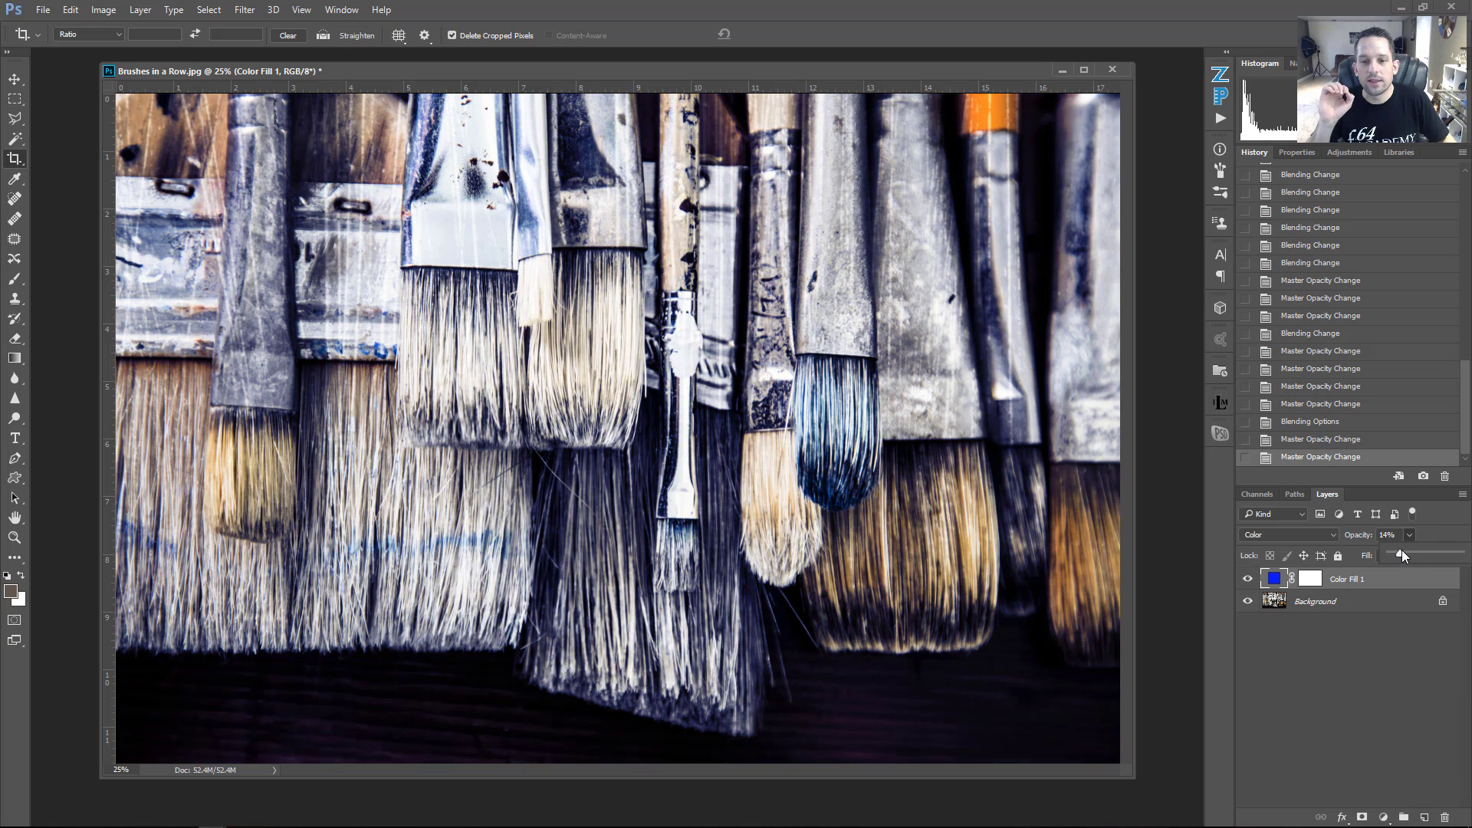
pyautogui.click(1368, 638)
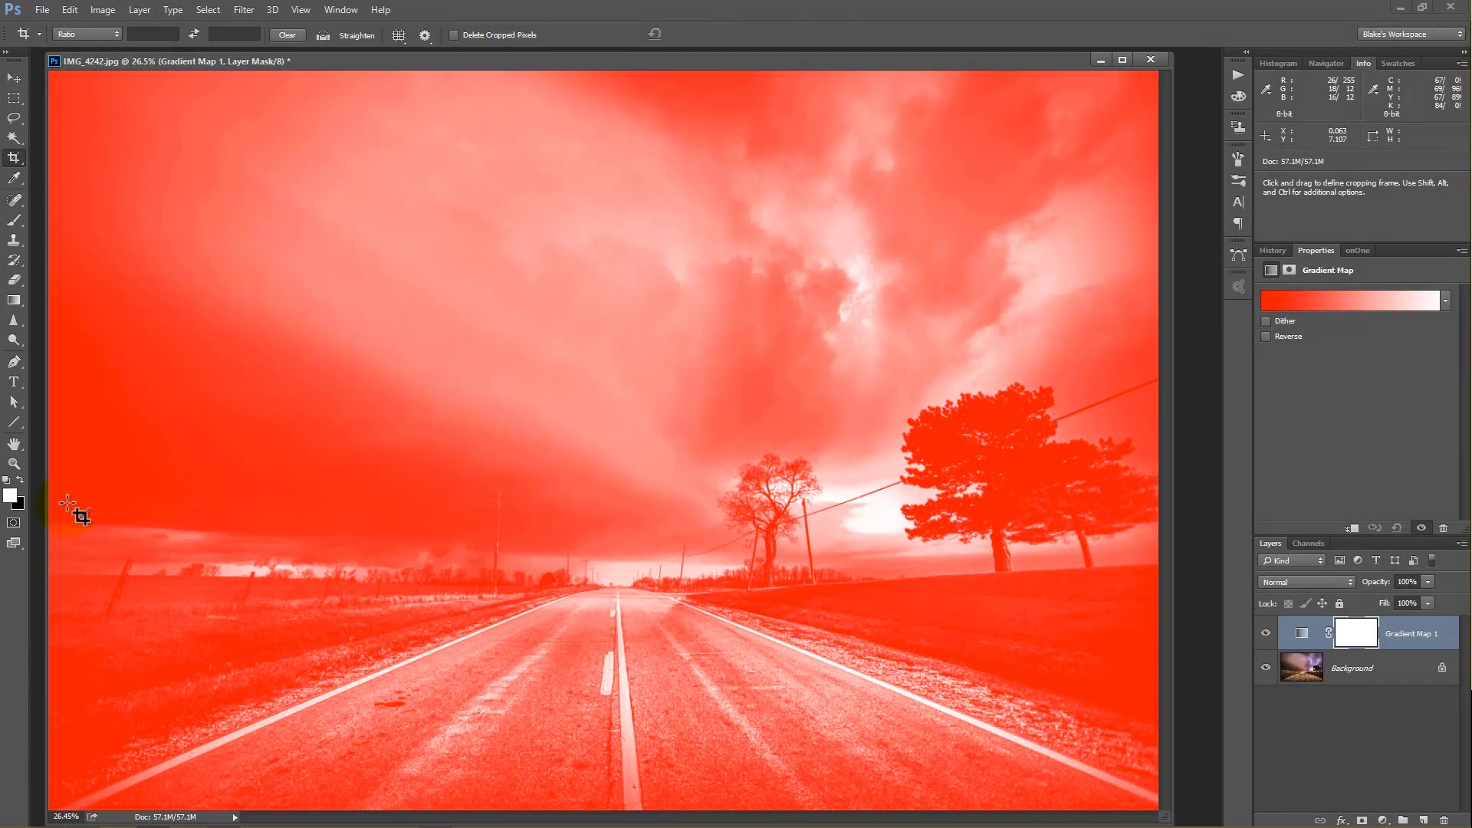
# - Edit the gradient map on the road photo and preview presets such as Black, White, Golden Amber and Strawberry Banana
pyautogui.click(1308, 302)
pyautogui.click(1117, 123)
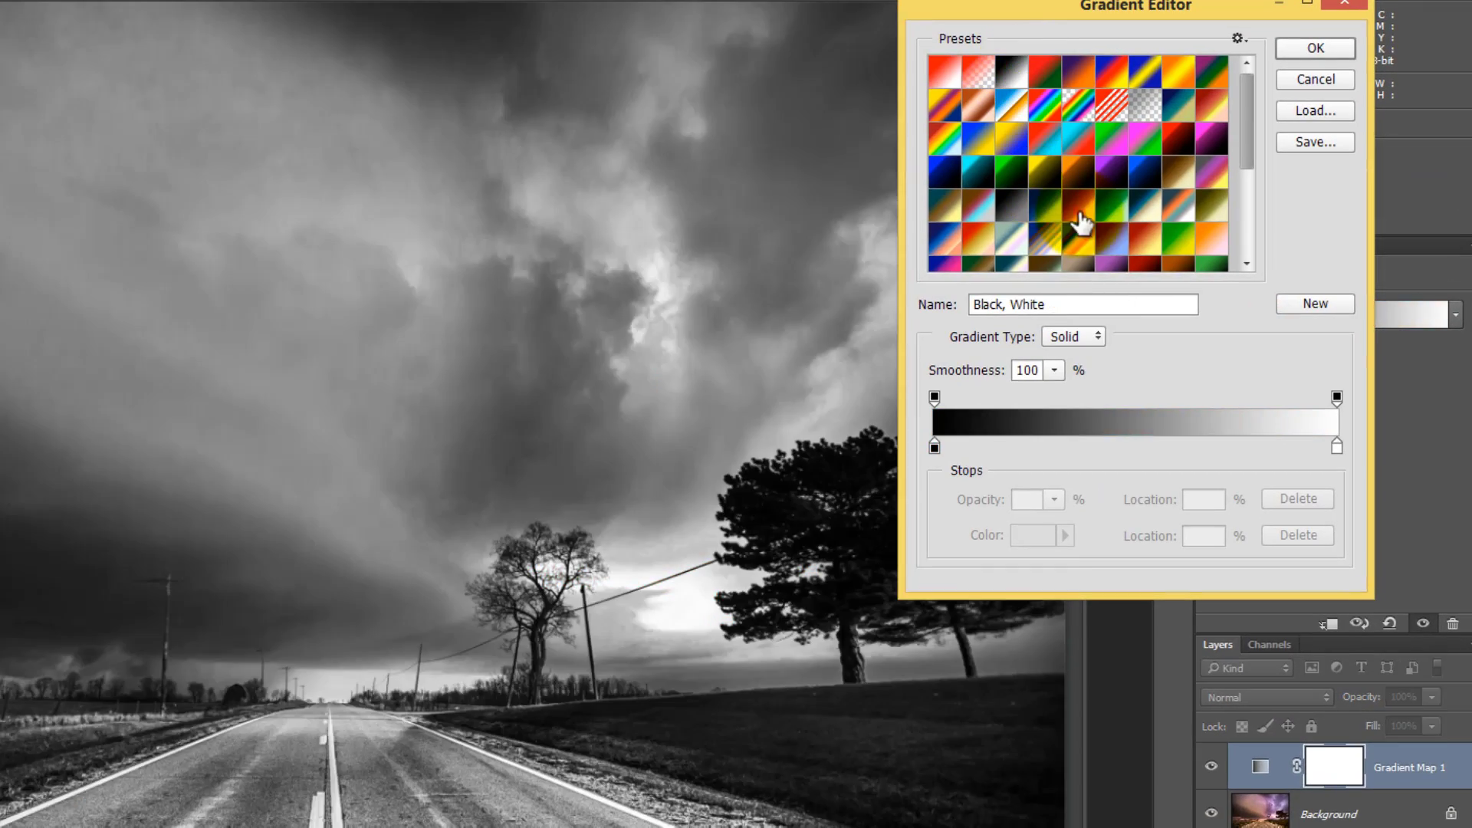
pyautogui.click(1012, 230)
pyautogui.click(932, 162)
pyautogui.click(949, 204)
pyautogui.click(980, 220)
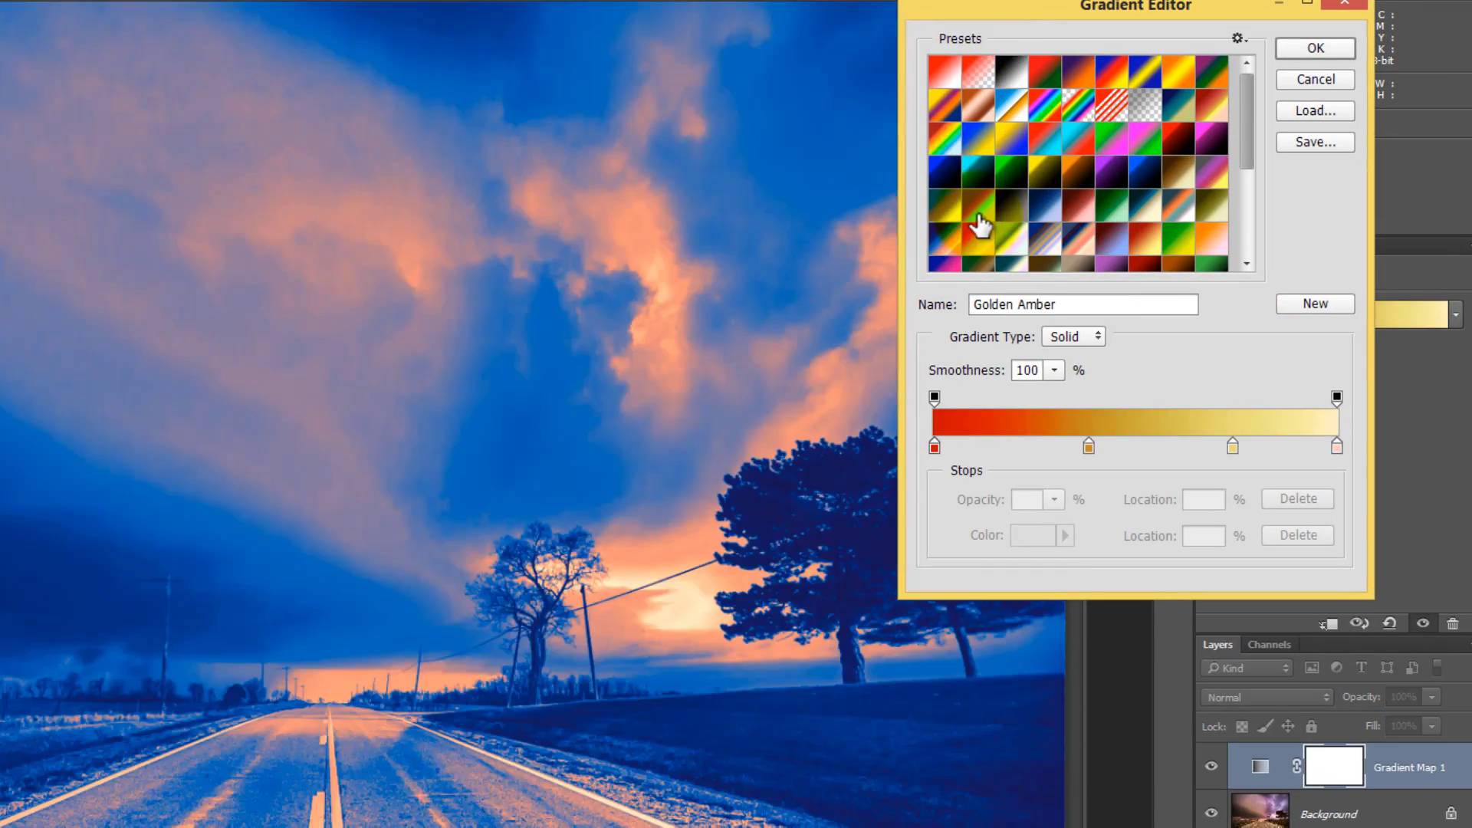
pyautogui.click(1113, 237)
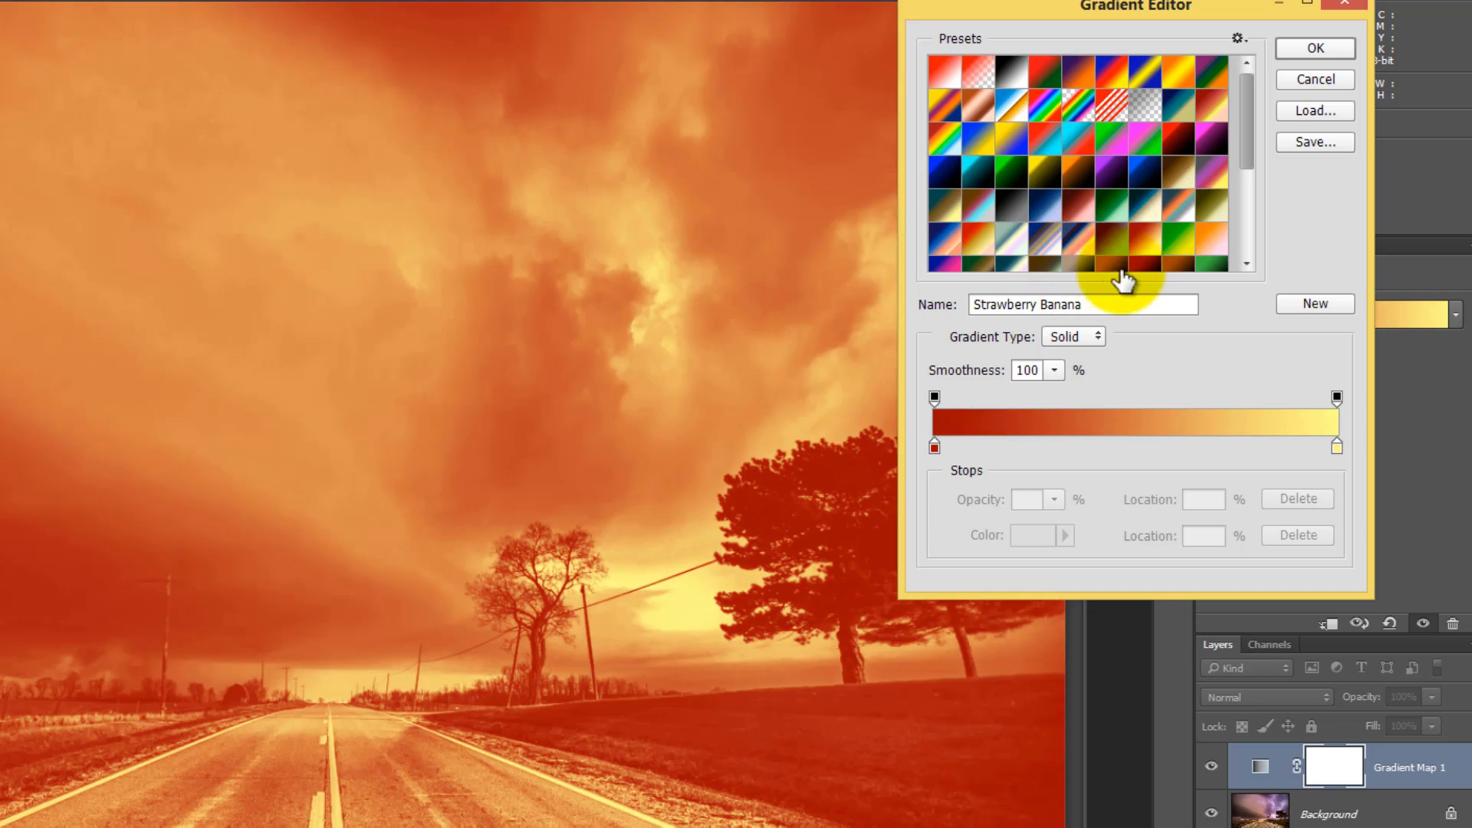
pyautogui.click(1118, 265)
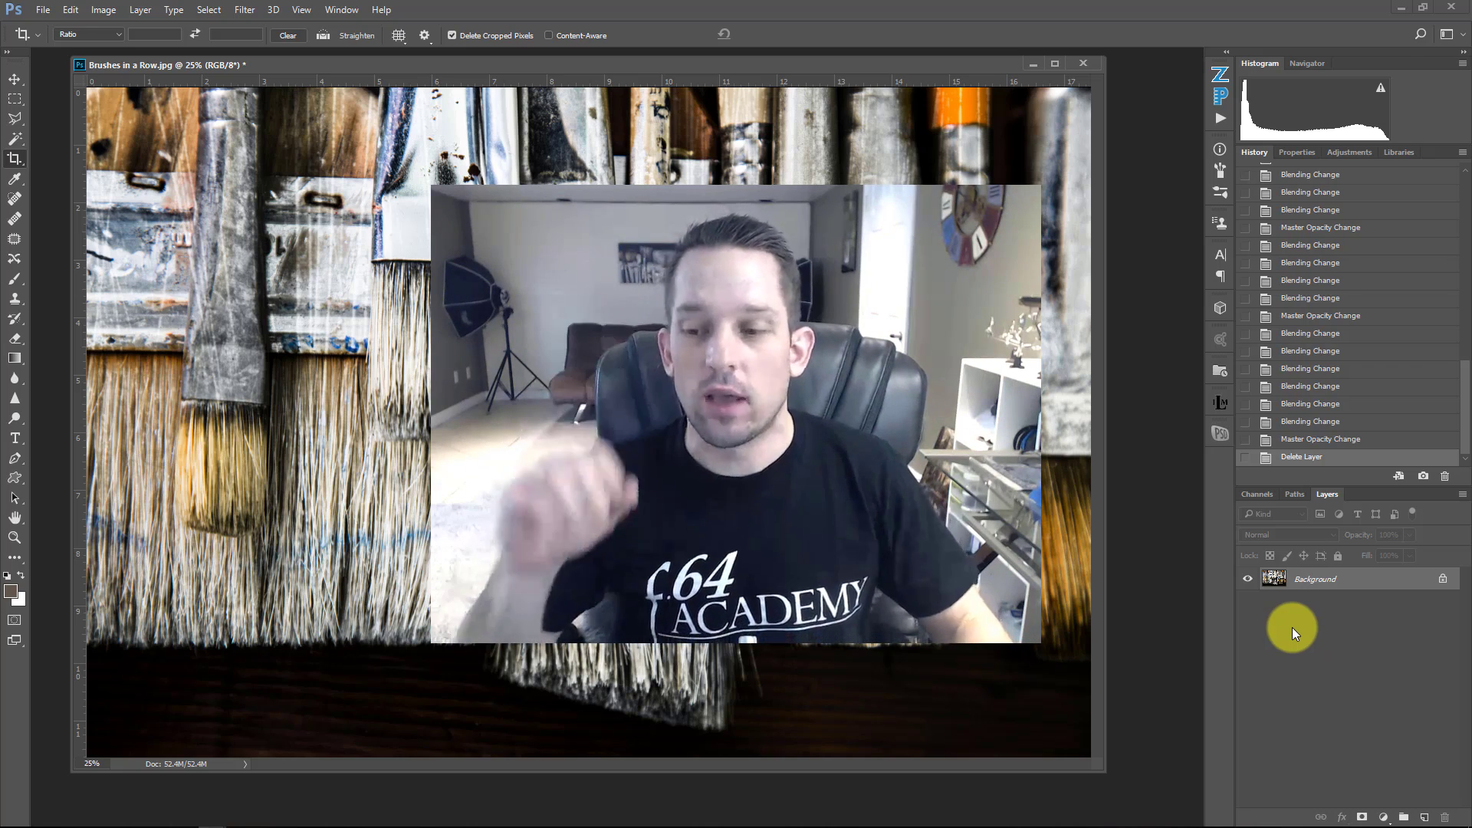
# - Add a Solid Color fill layer above the brushes photo in fully saturated orange-yellow, #ffb200
pyautogui.click(1382, 817)
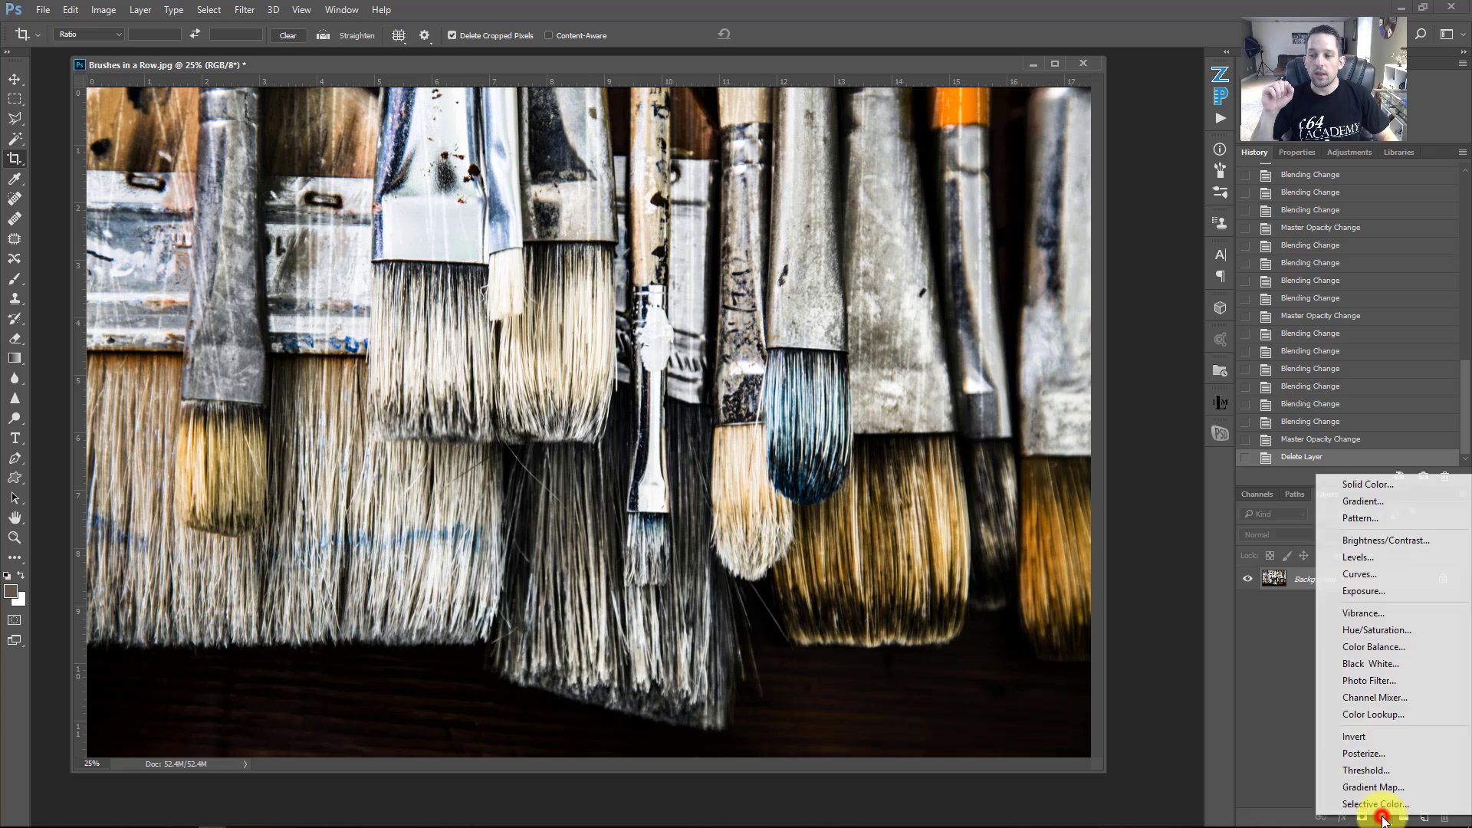
pyautogui.click(1349, 485)
pyautogui.moveTo(944, 496); pyautogui.dragTo(1038, 394)
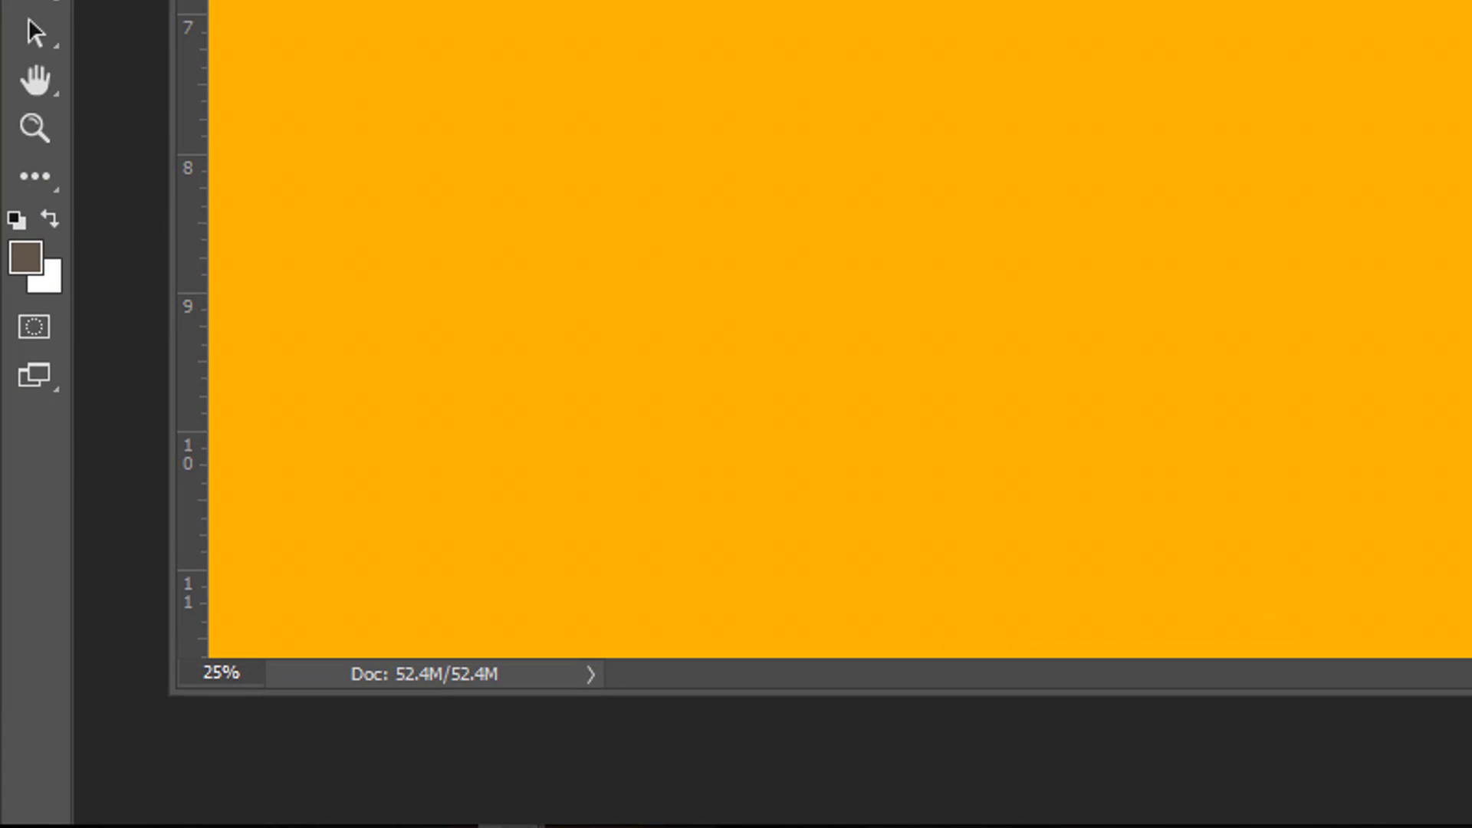
pyautogui.hotkey('alt', 'BackSpace')
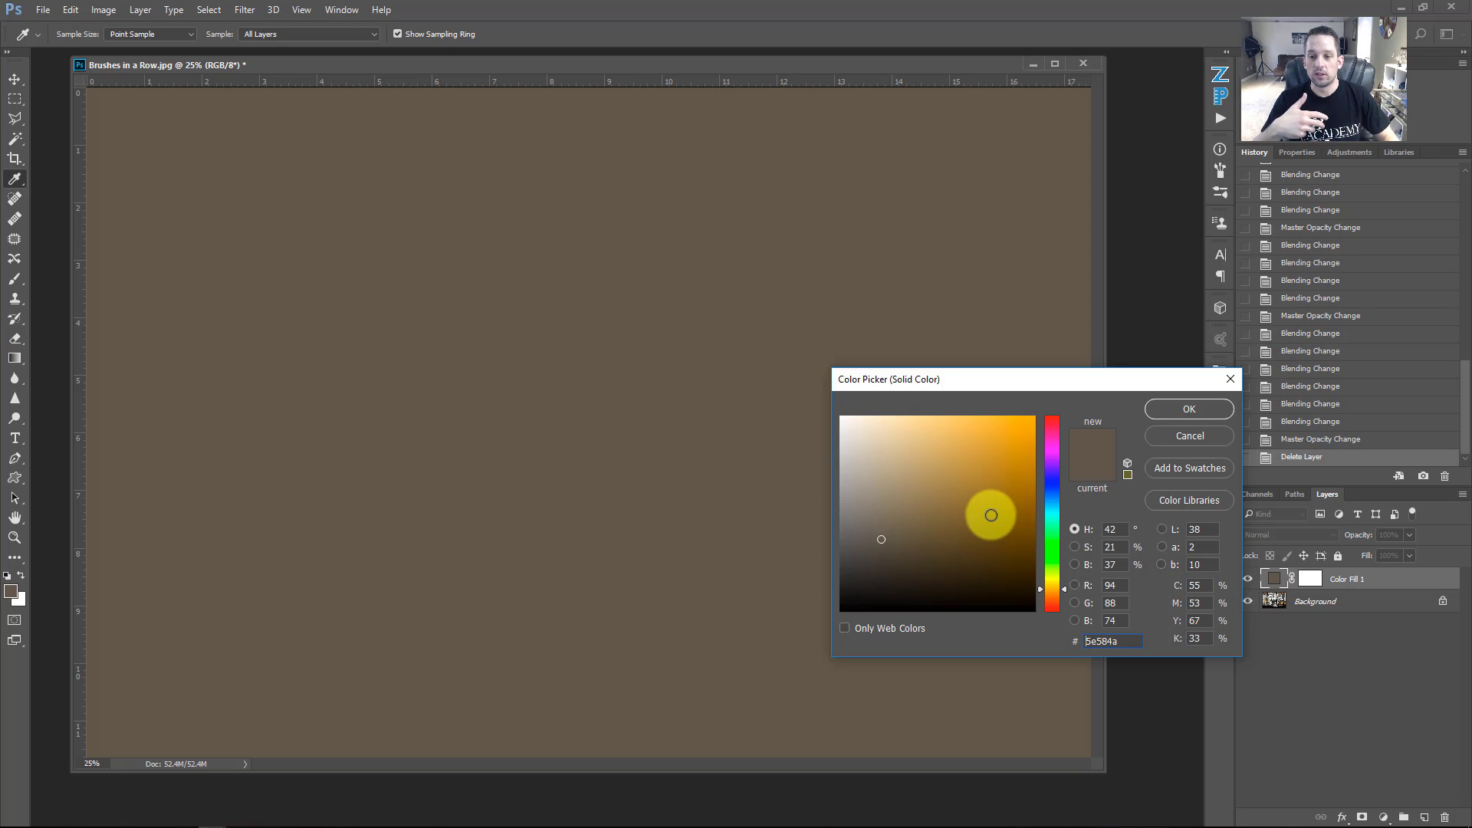
pyautogui.moveTo(989, 502); pyautogui.dragTo(1047, 417)
pyautogui.click(1171, 408)
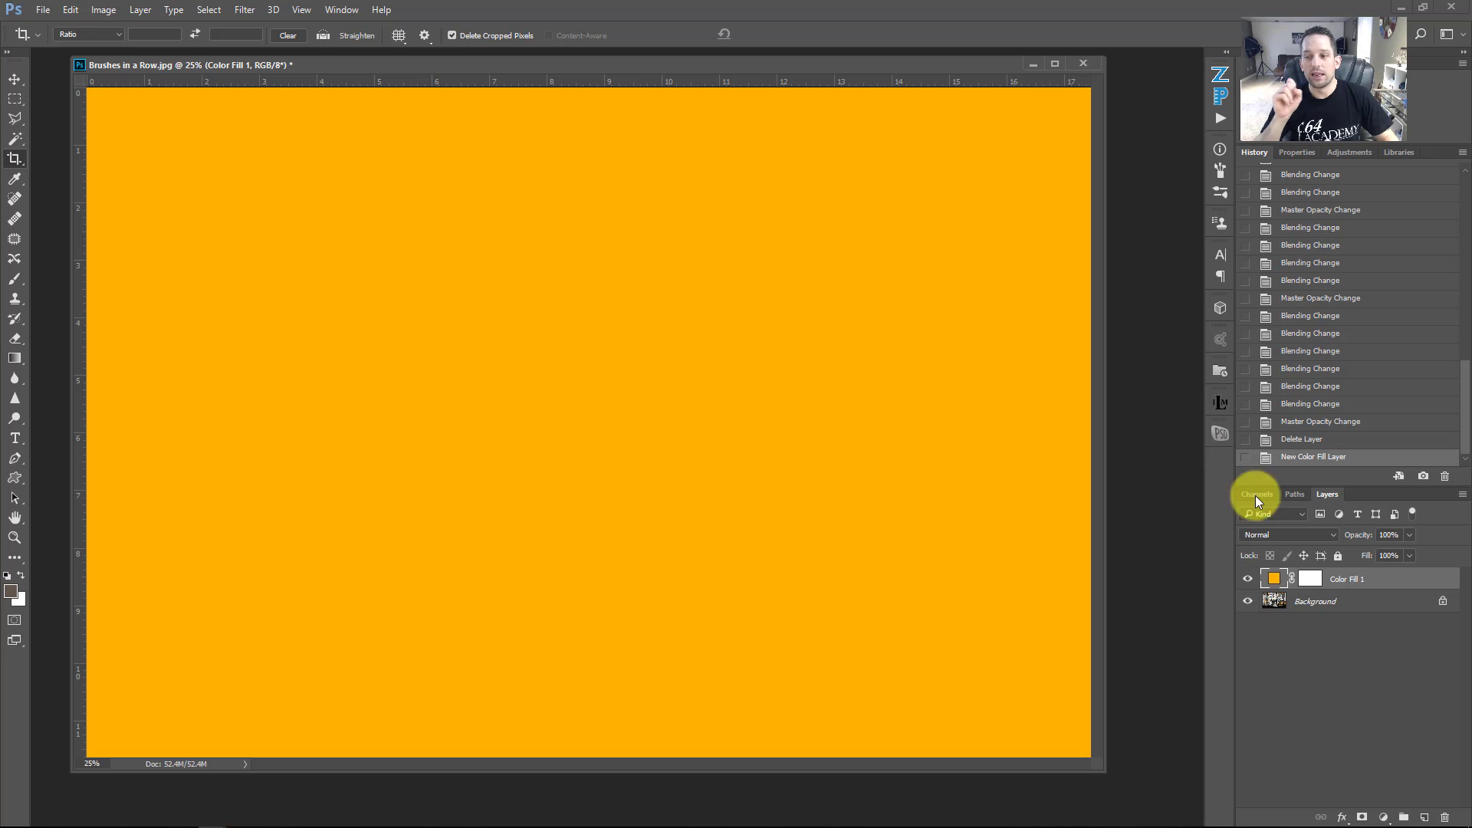
# - Try the Overlay and Soft Light blend modes on the colour fill layer and set it to Color
pyautogui.click(1275, 534)
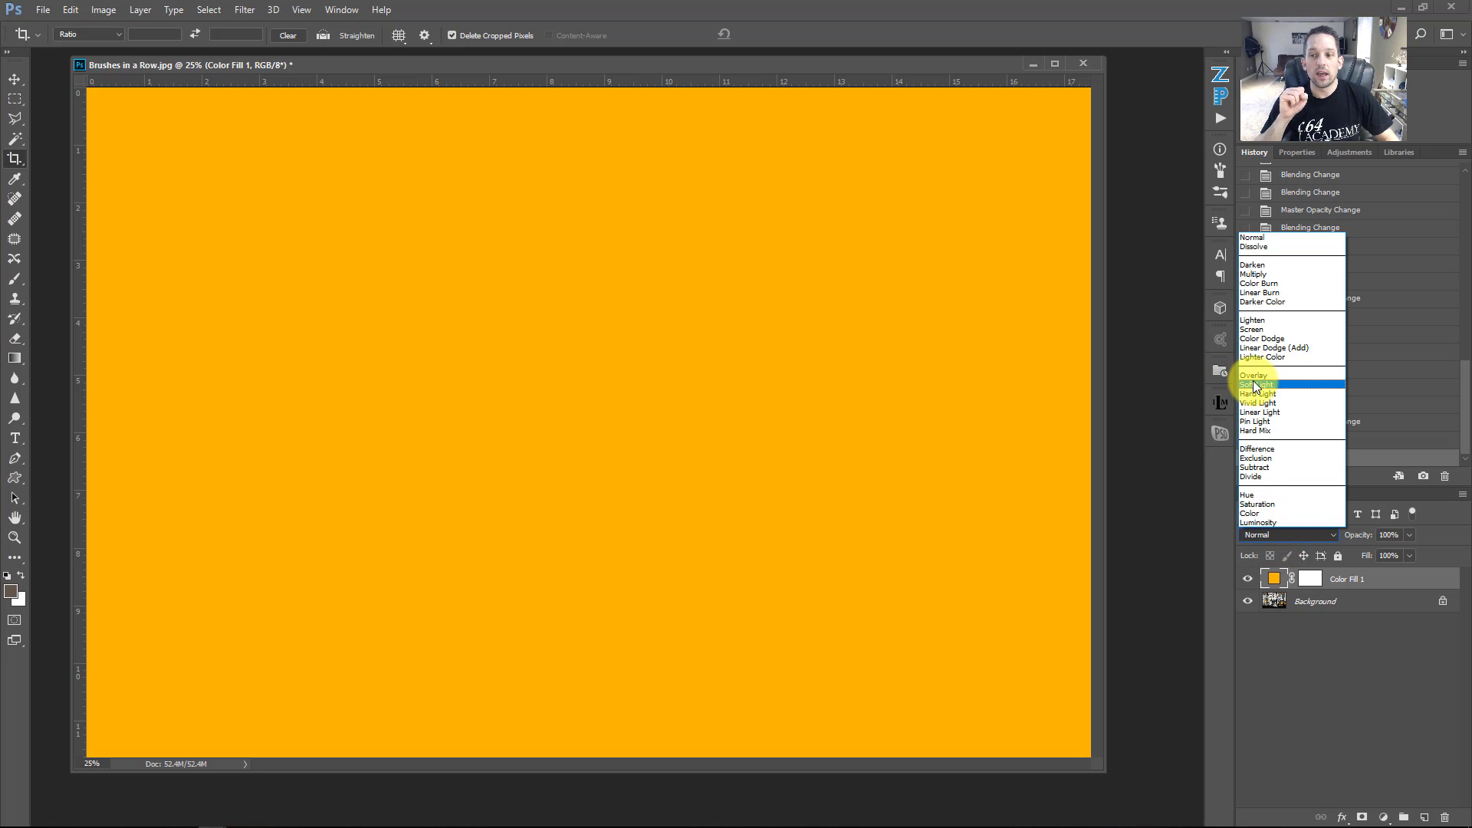
pyautogui.click(1253, 375)
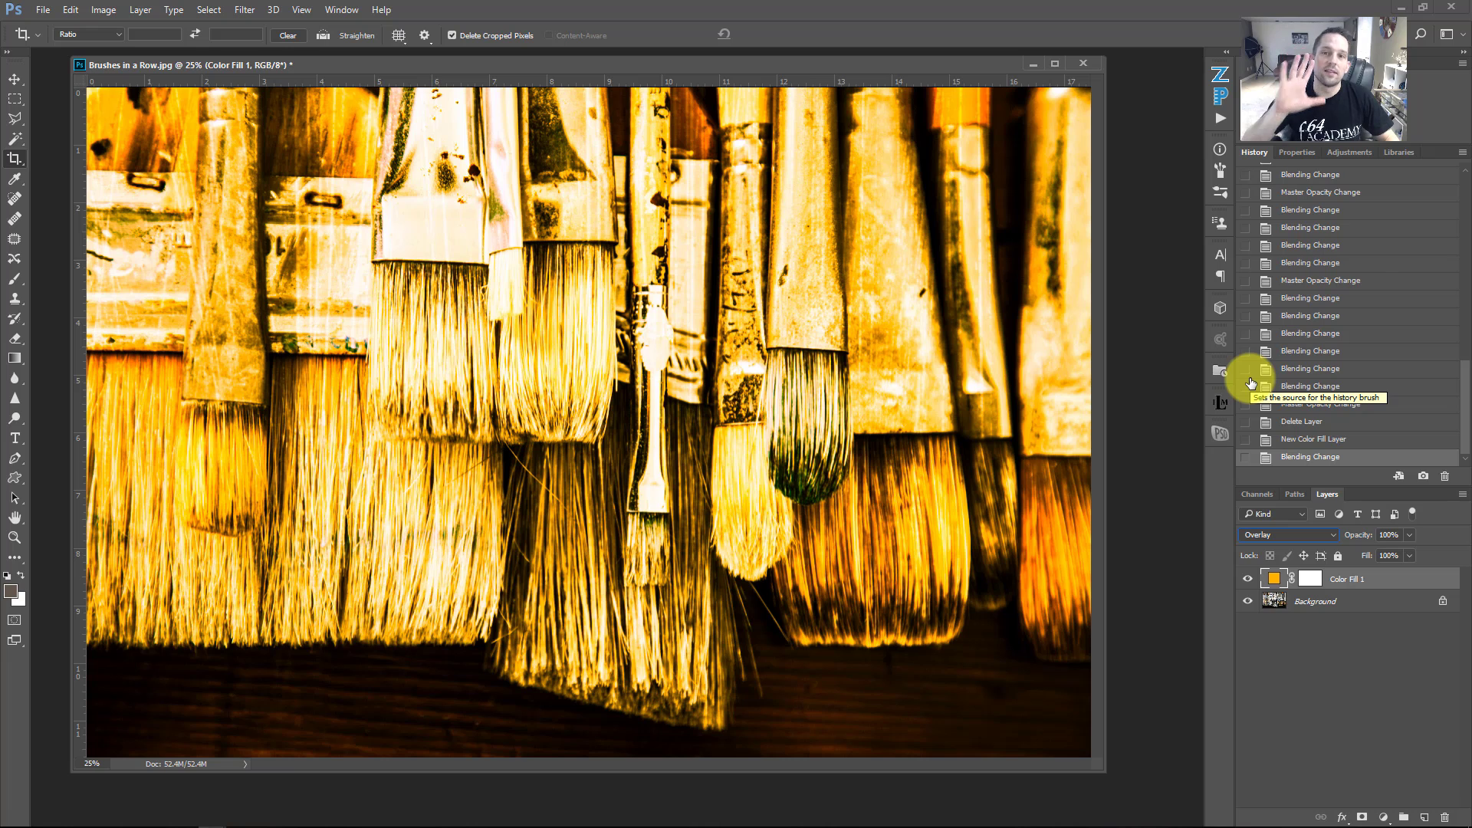
pyautogui.click(1285, 537)
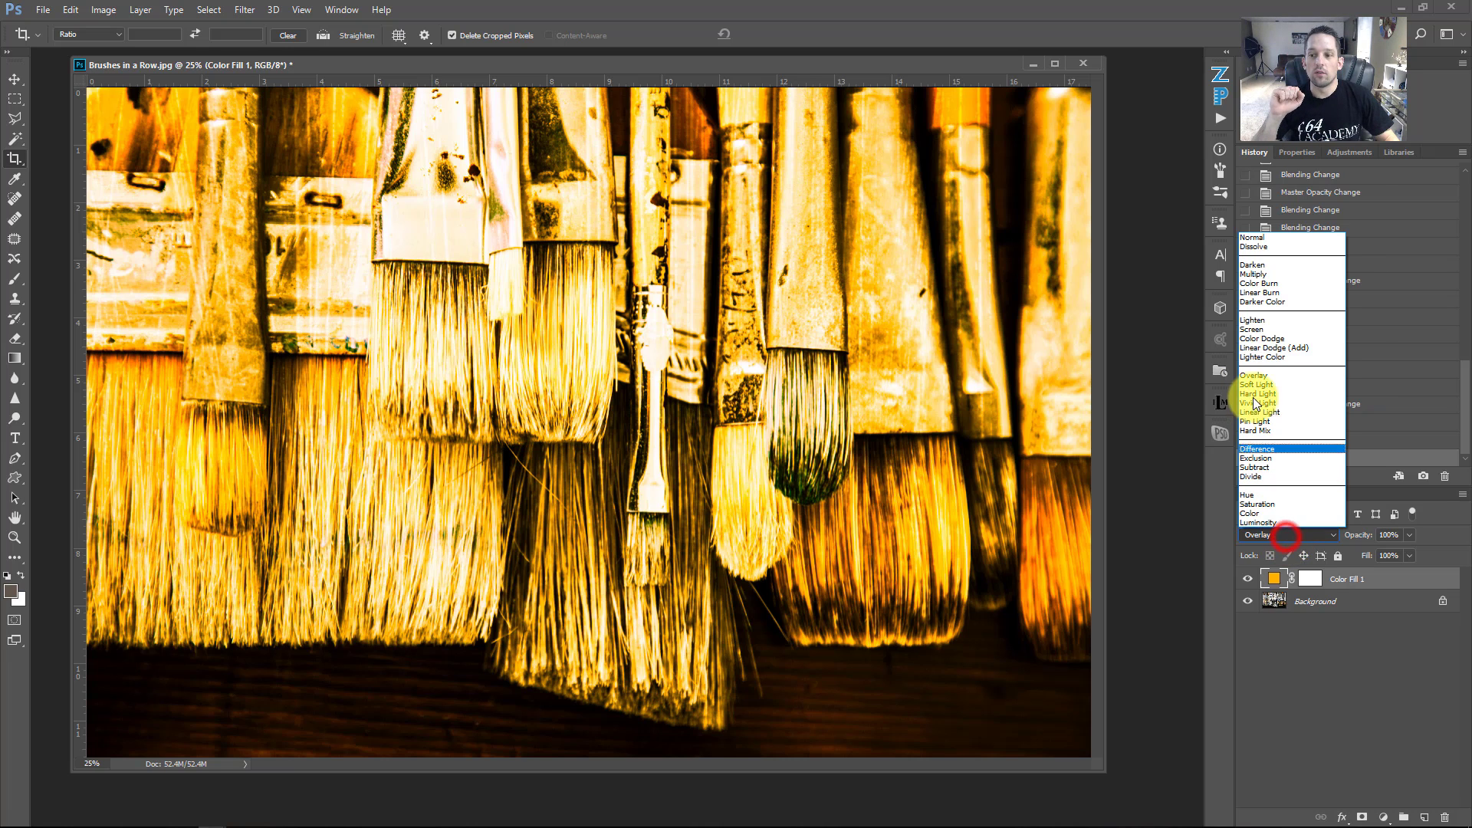
pyautogui.click(1255, 384)
pyautogui.click(1273, 532)
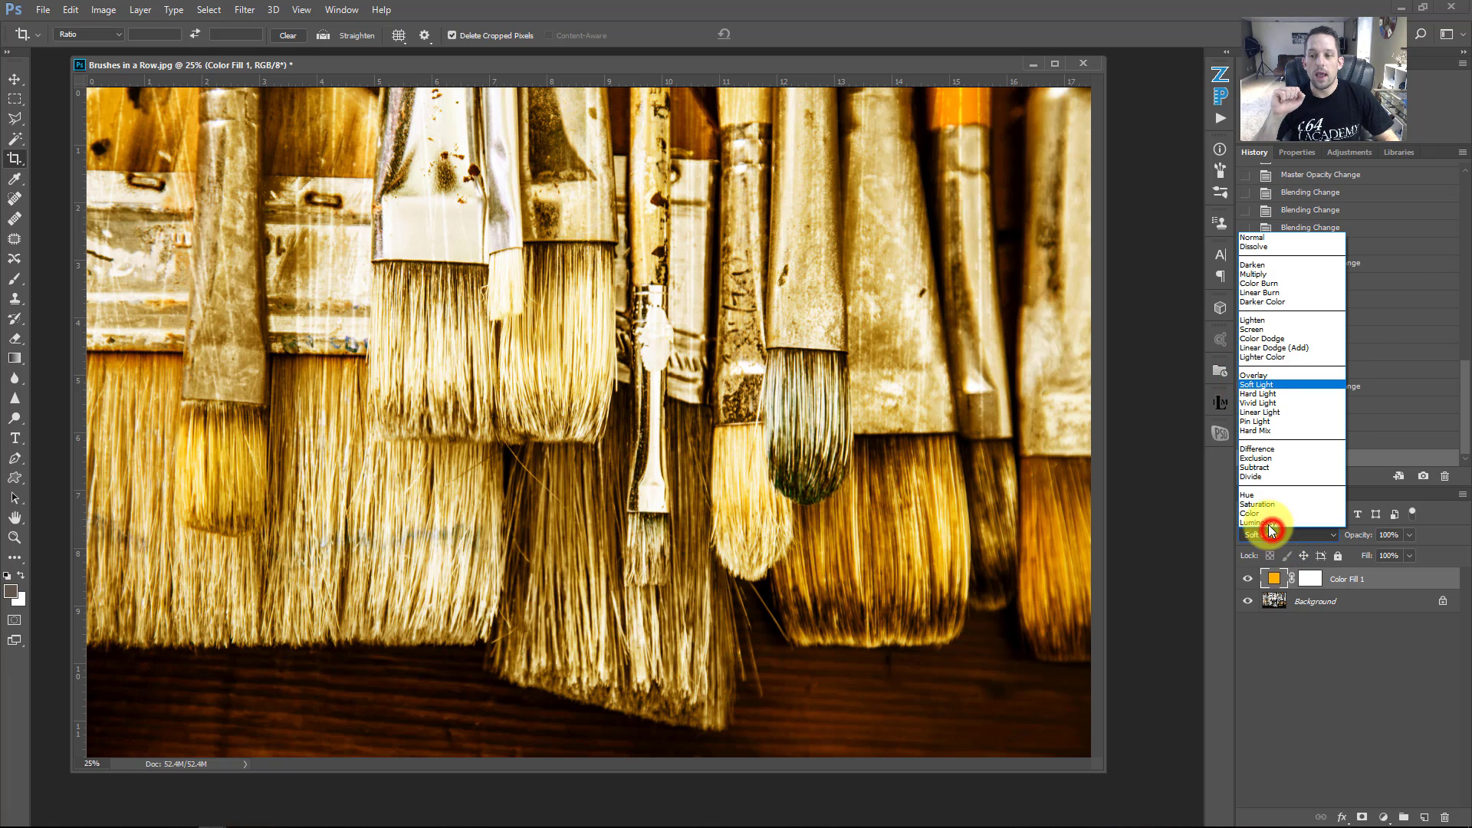
pyautogui.click(1268, 513)
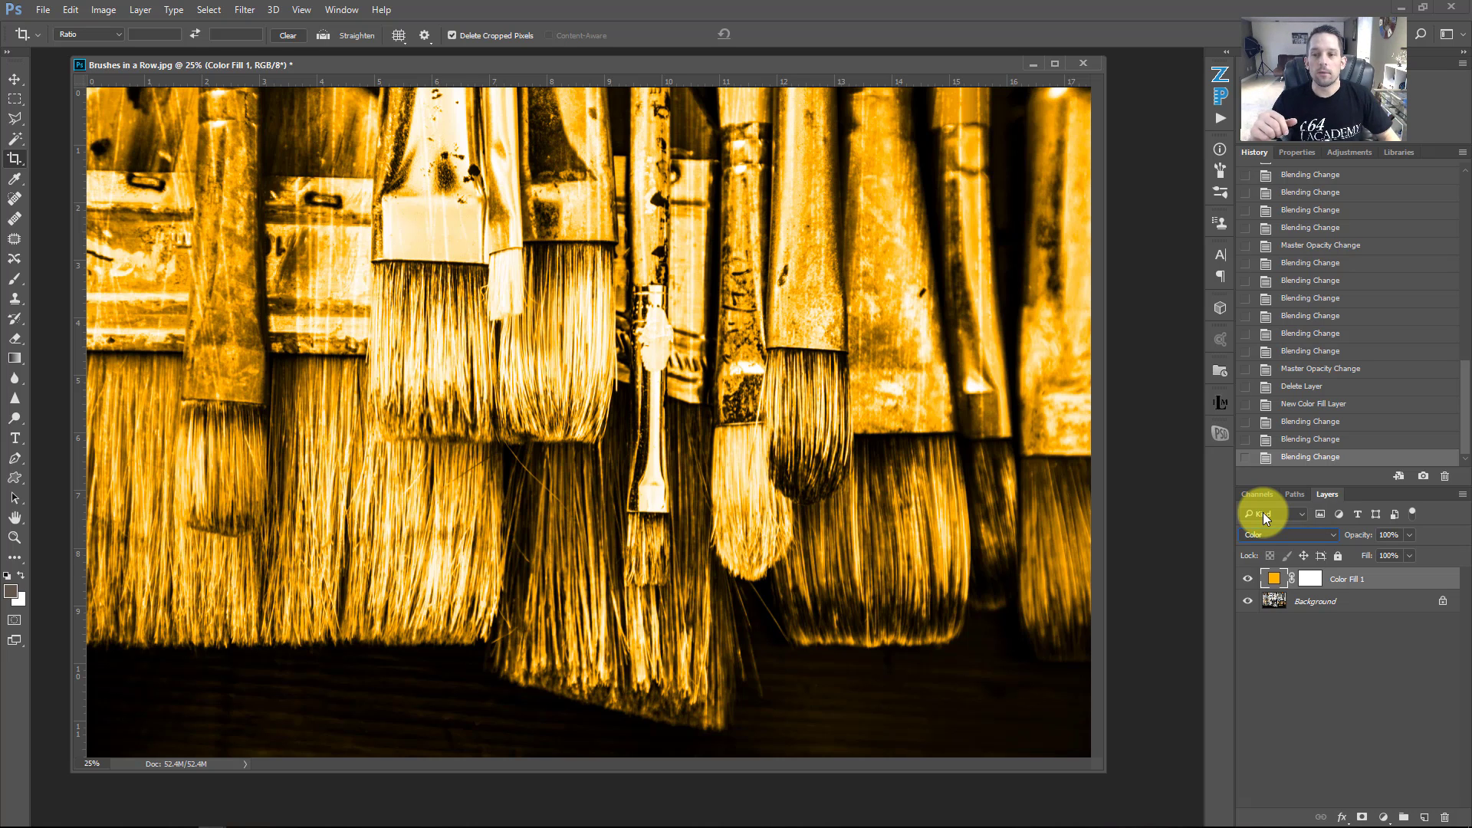
# - Try black #000000 as the fill layer's colour and return it to orange-yellow #ffb200
pyautogui.doubleClick(1275, 580)
pyautogui.moveTo(940, 470); pyautogui.dragTo(1039, 613)
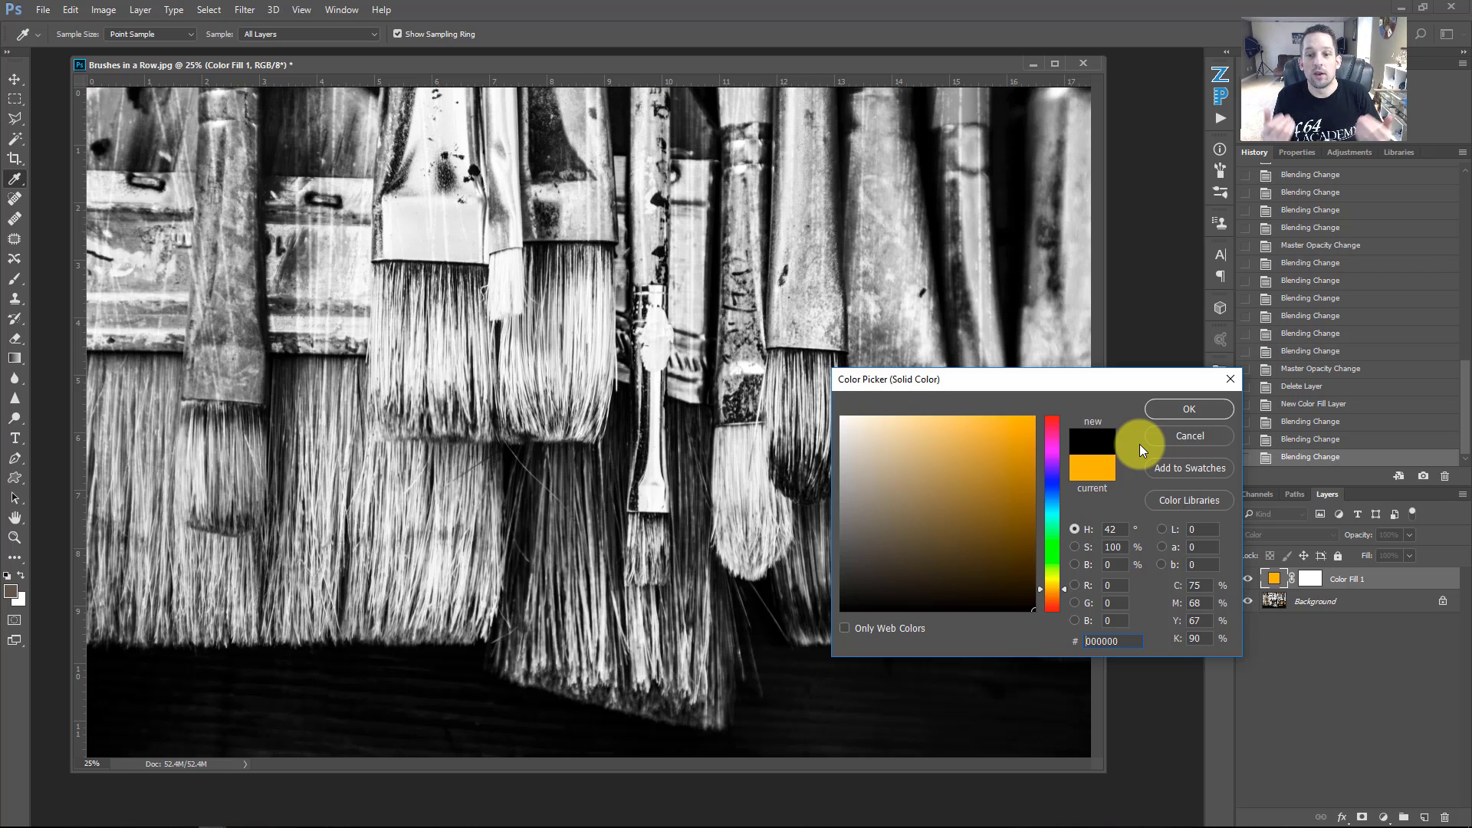
pyautogui.moveTo(986, 431); pyautogui.dragTo(1079, 418)
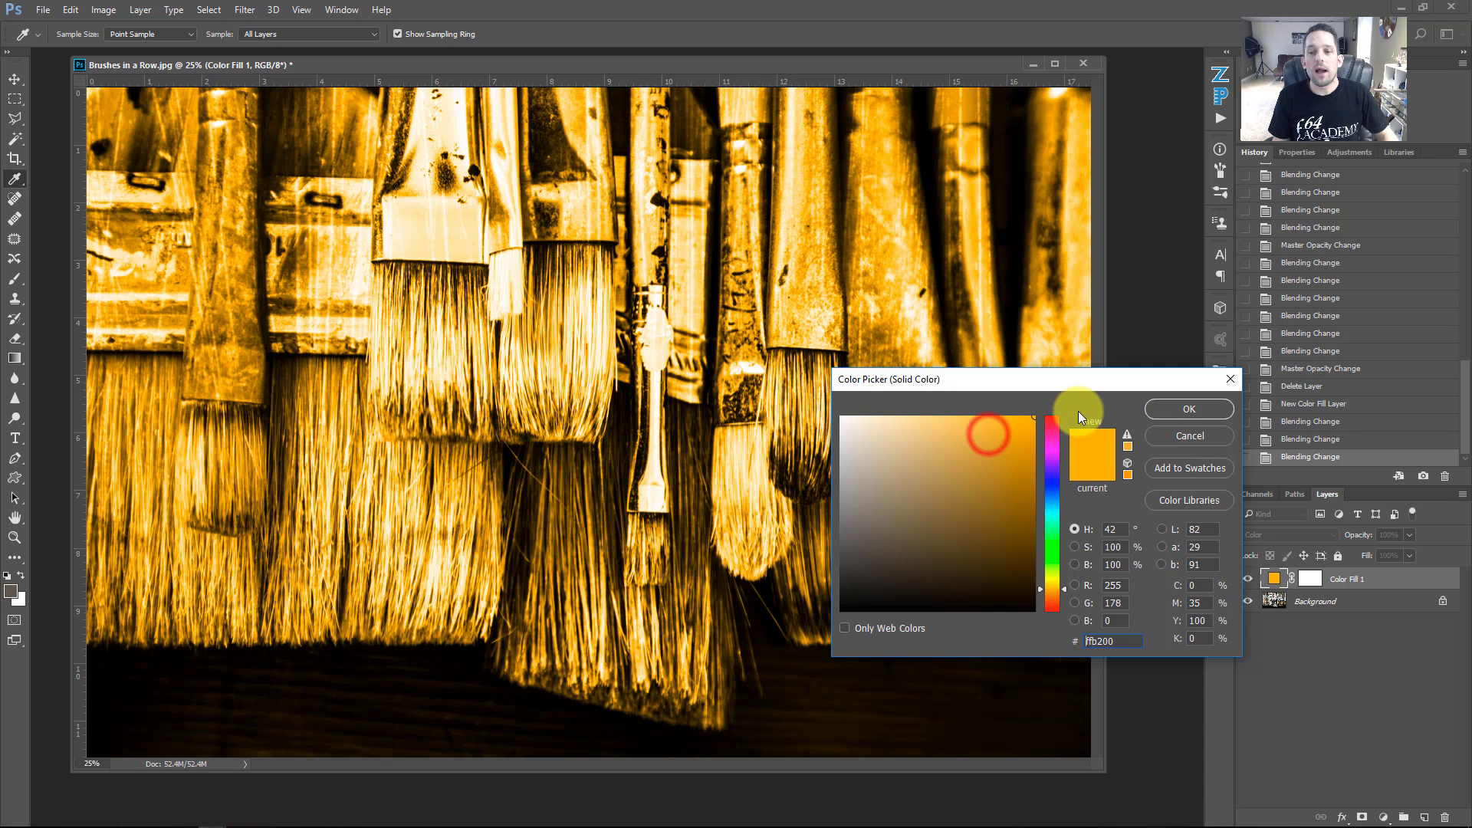
pyautogui.click(1193, 406)
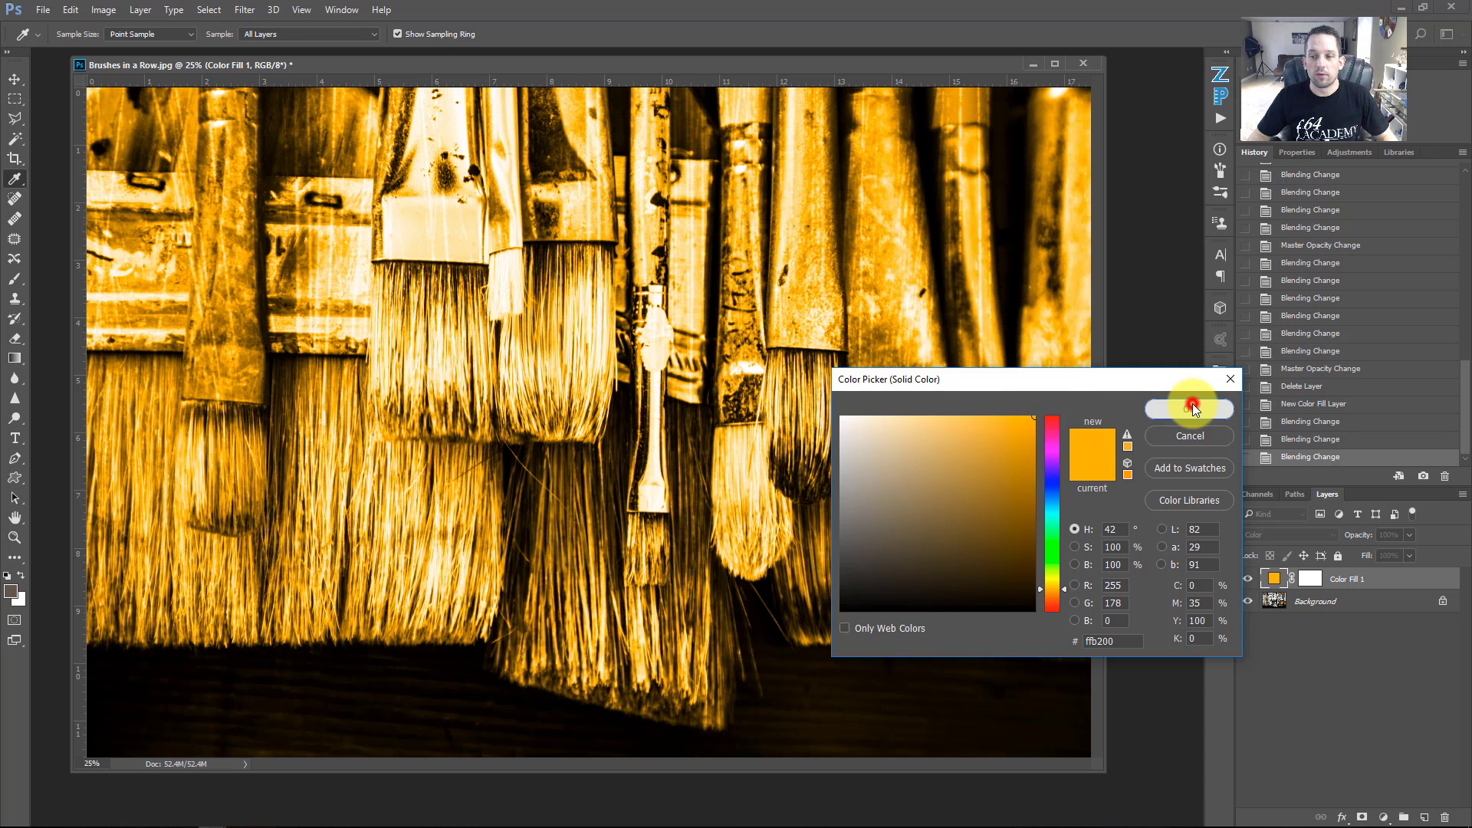
pyautogui.press('c')
# - Lower the colour fill layer's opacity to 15% and change its blend mode to Soft Light
pyautogui.click(1409, 535)
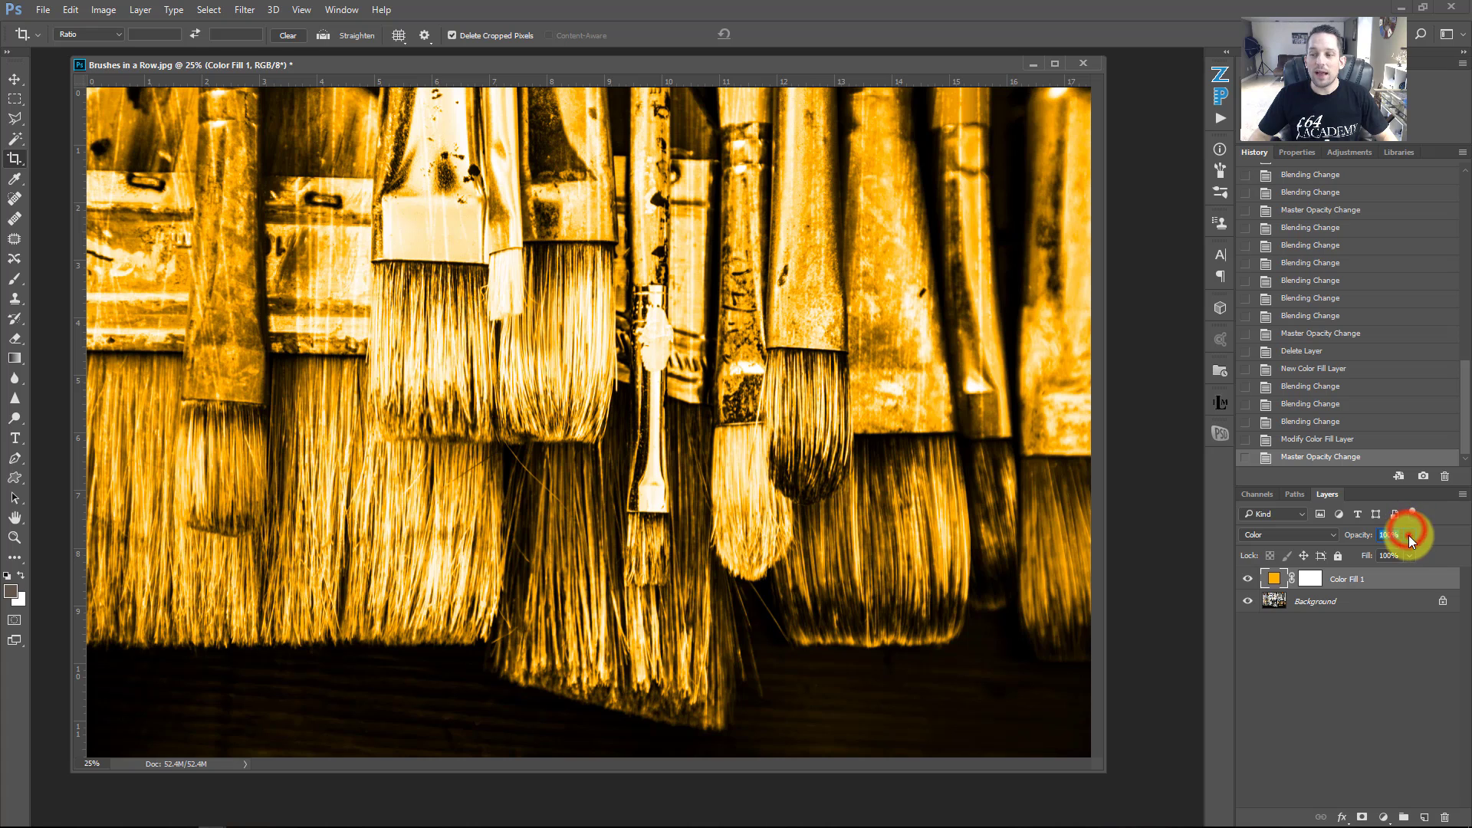
pyautogui.moveTo(1348, 553); pyautogui.dragTo(1345, 554)
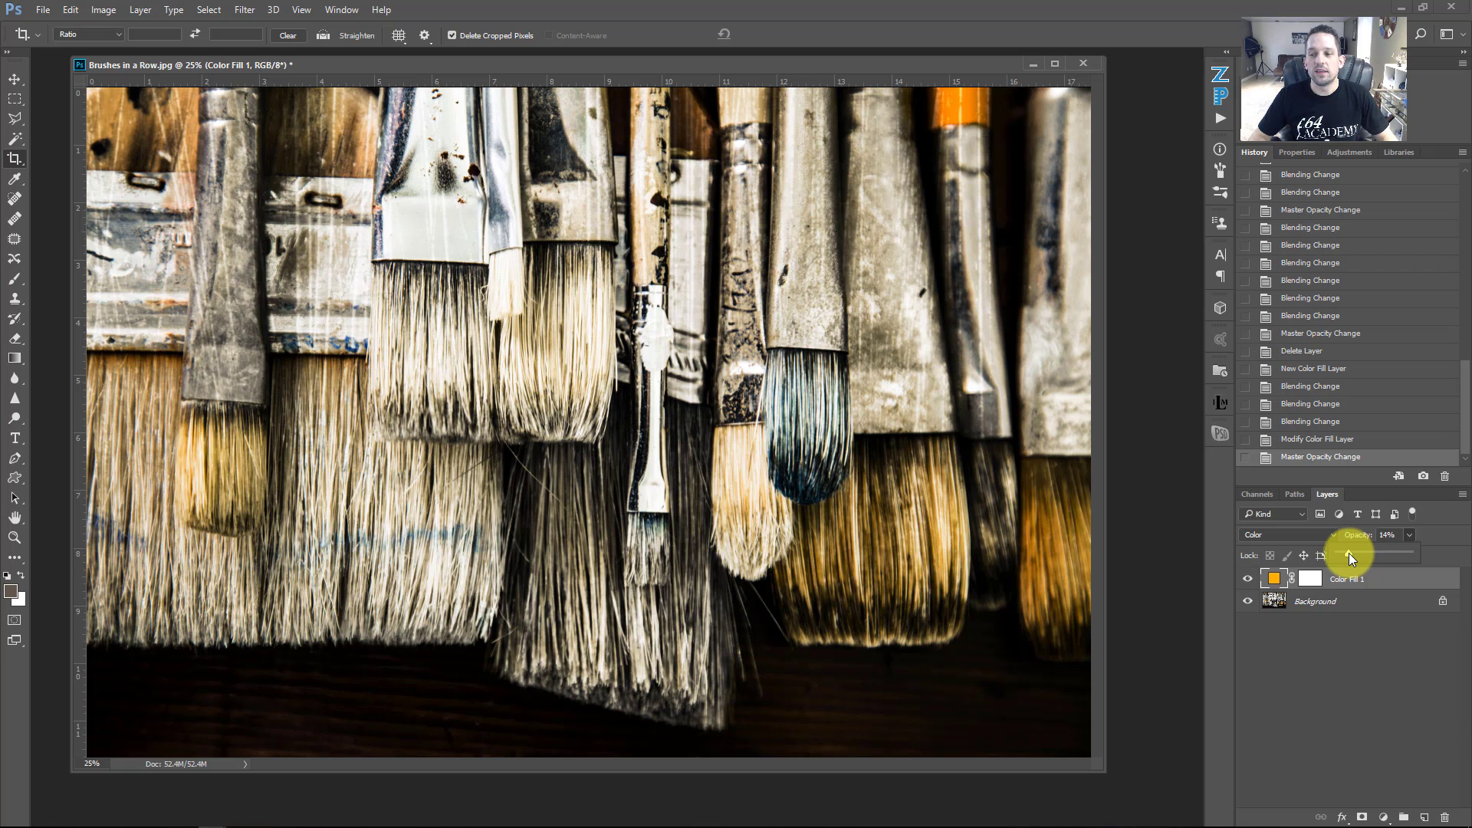
pyautogui.click(1394, 538)
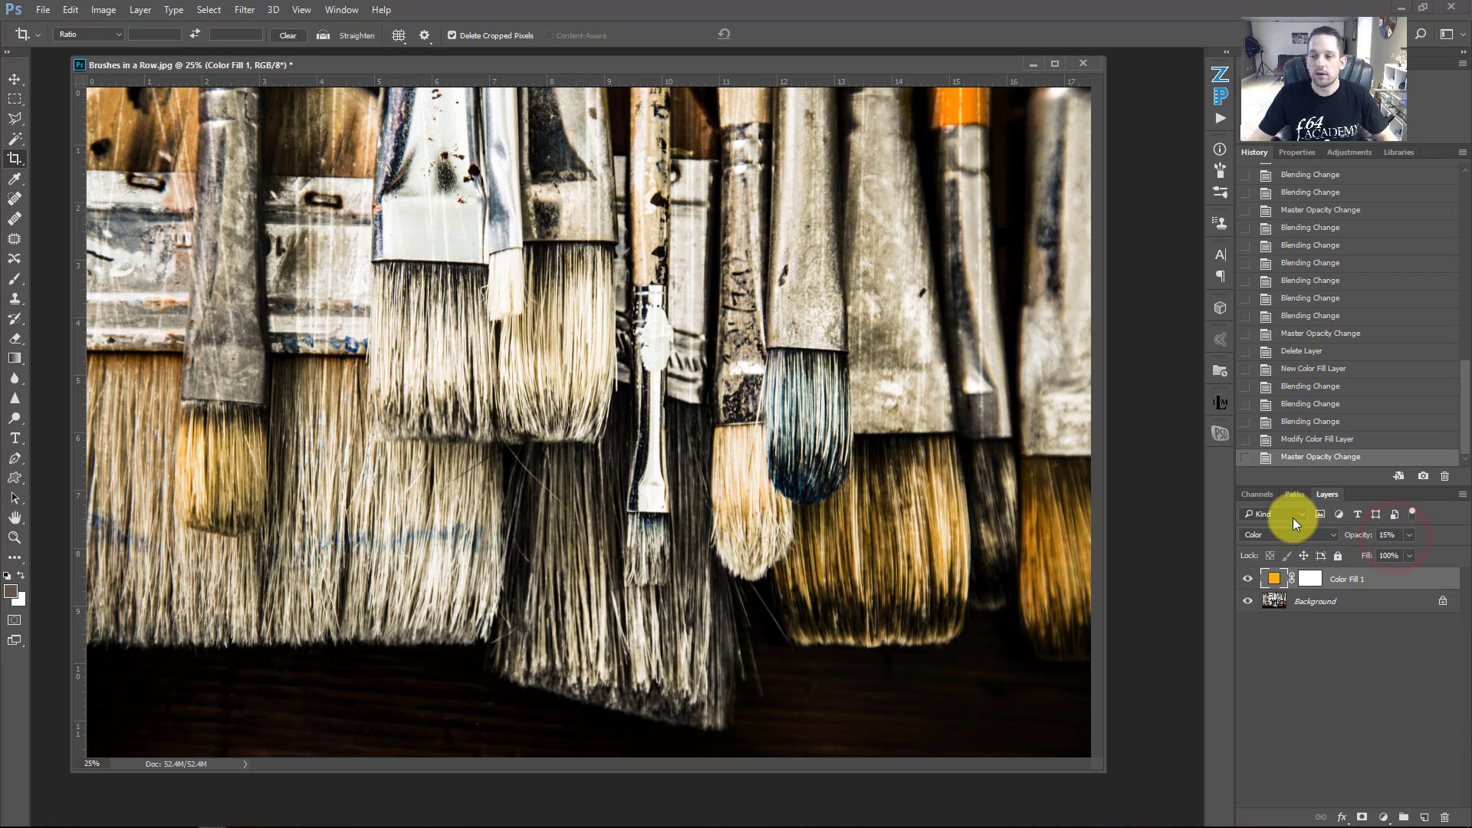
pyautogui.click(1247, 575)
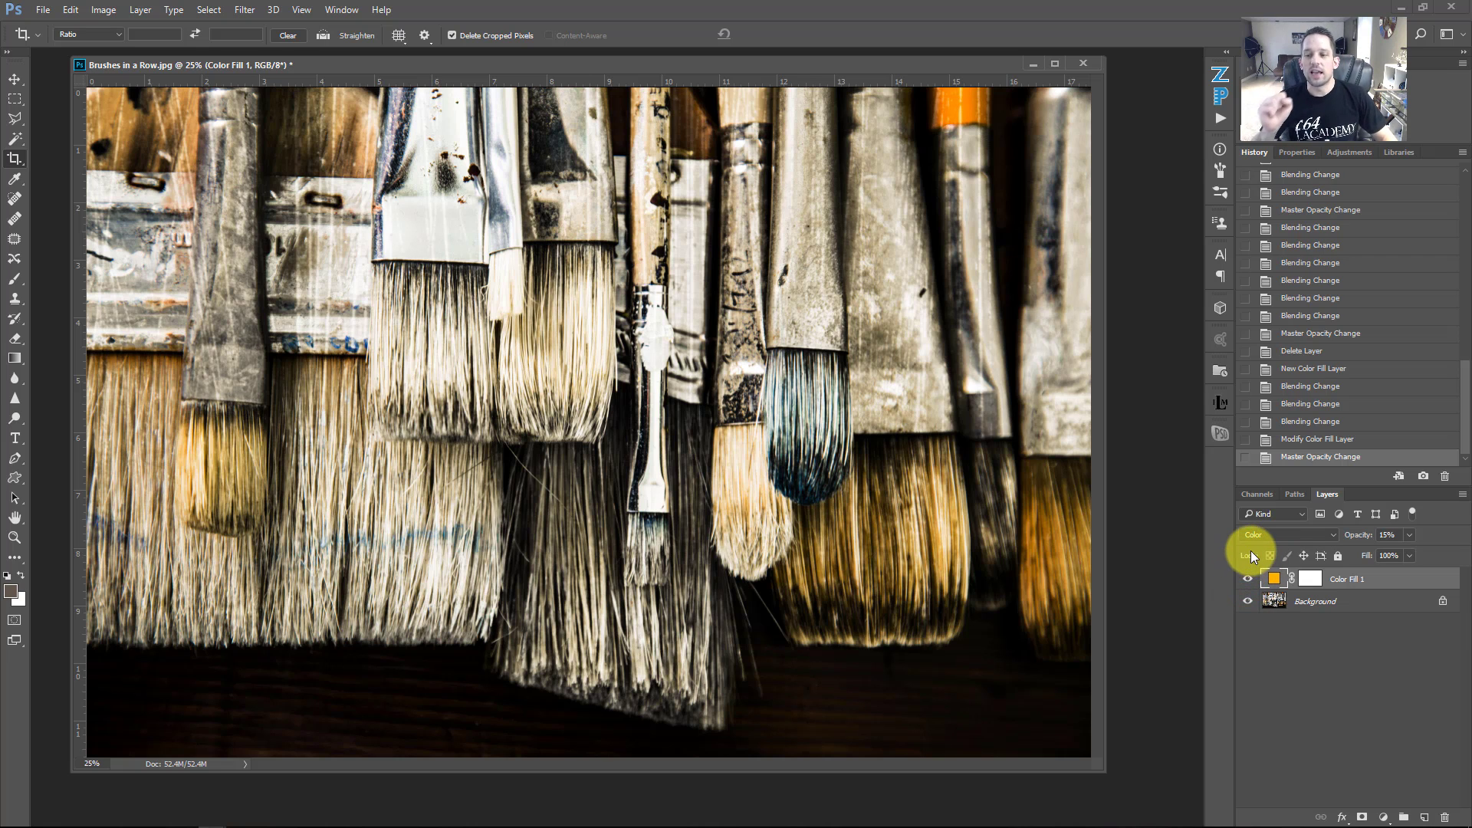
pyautogui.click(1276, 534)
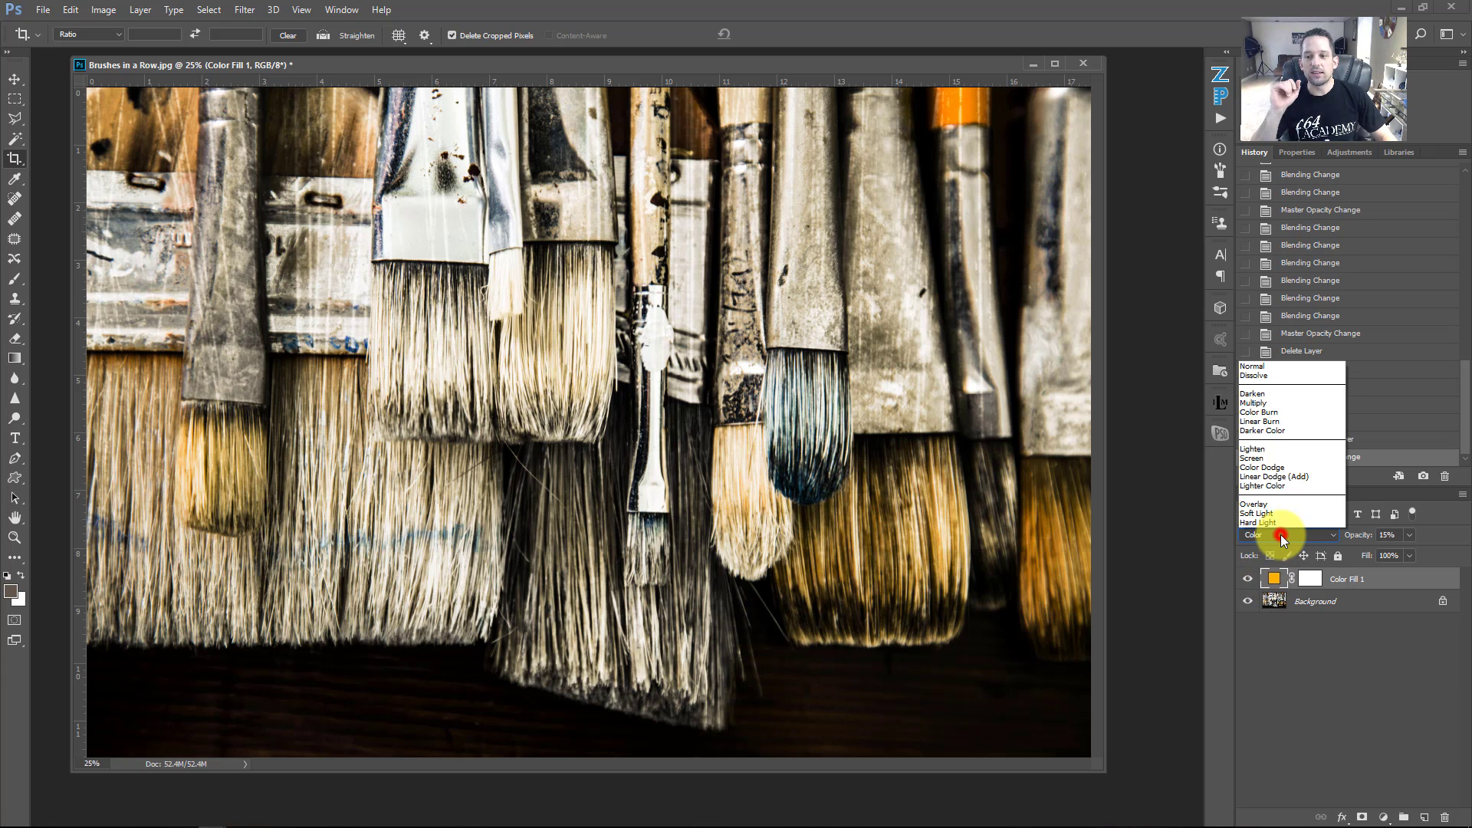
pyautogui.click(1258, 385)
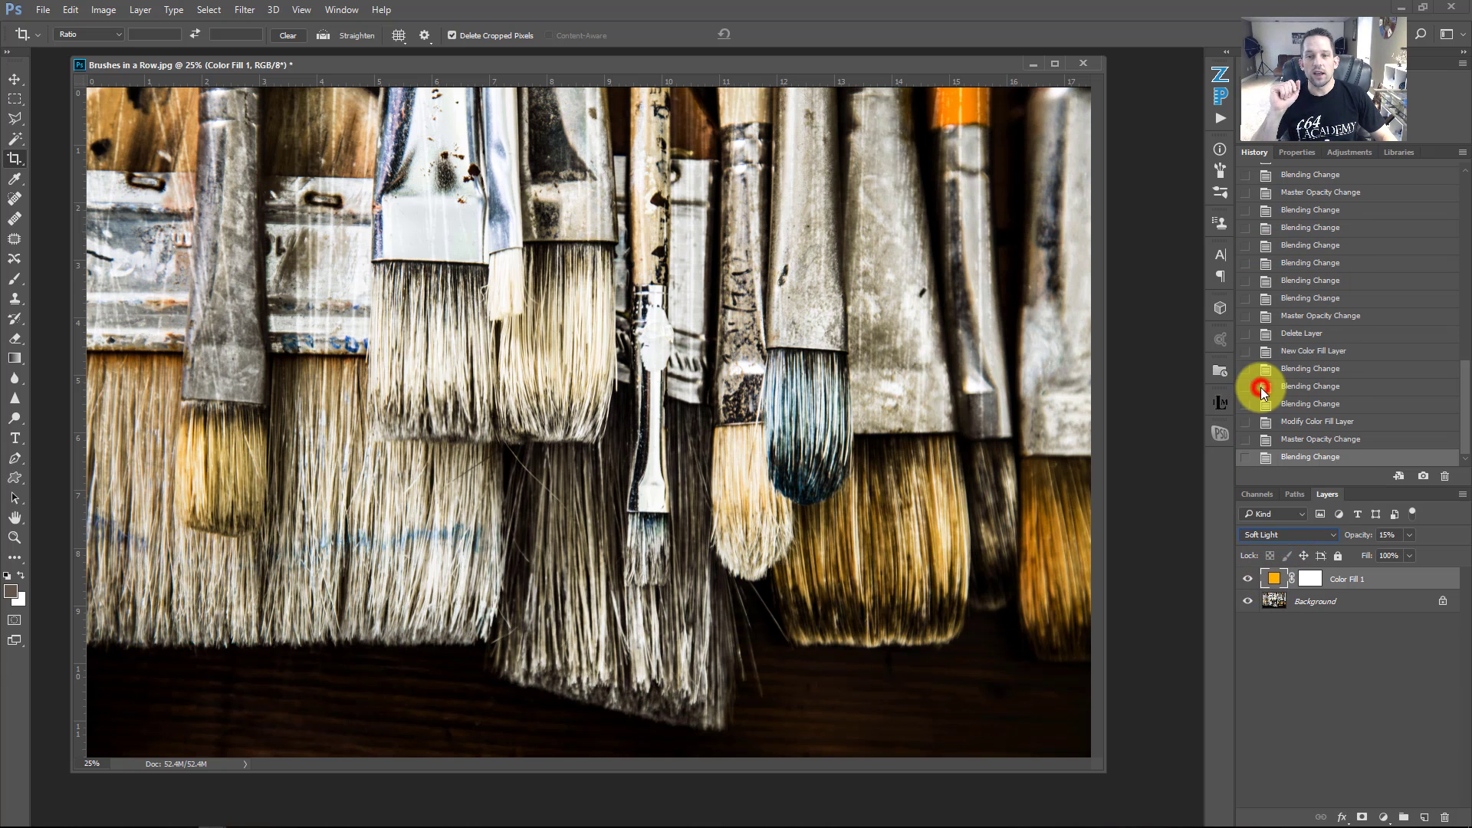
# - Test several hues for the fill layer, including orange and blue, and set its colour to yellow #ffde00
pyautogui.doubleClick(1272, 576)
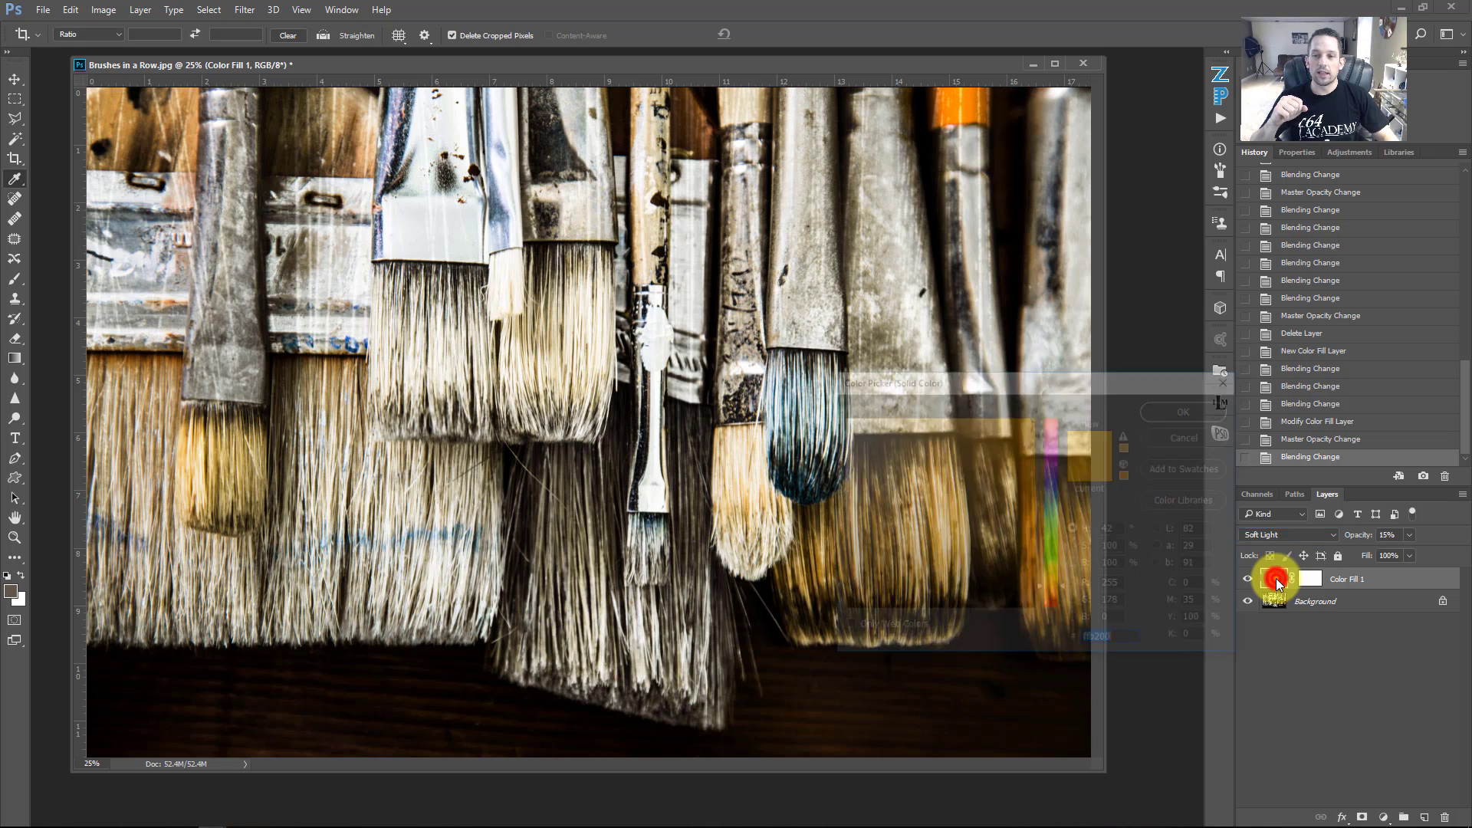
pyautogui.click(1051, 484)
pyautogui.click(1051, 453)
pyautogui.click(1053, 512)
pyautogui.moveTo(1054, 512)
pyautogui.mouseDown()
pyautogui.moveTo(1051, 434)
pyautogui.moveTo(1043, 601)
pyautogui.moveTo(1046, 586)
pyautogui.mouseUp()
pyautogui.click(1041, 591)
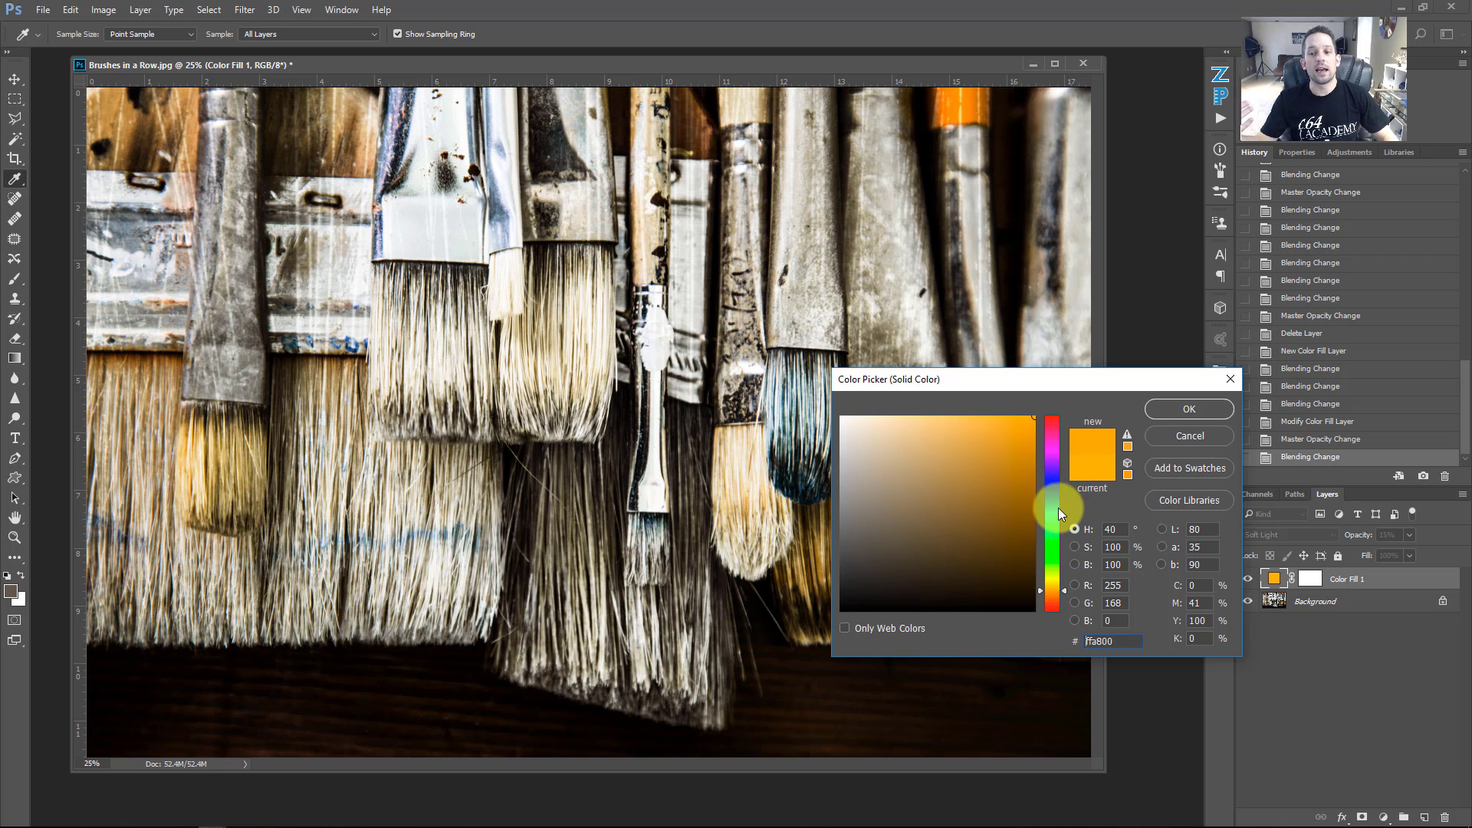
pyautogui.click(1055, 480)
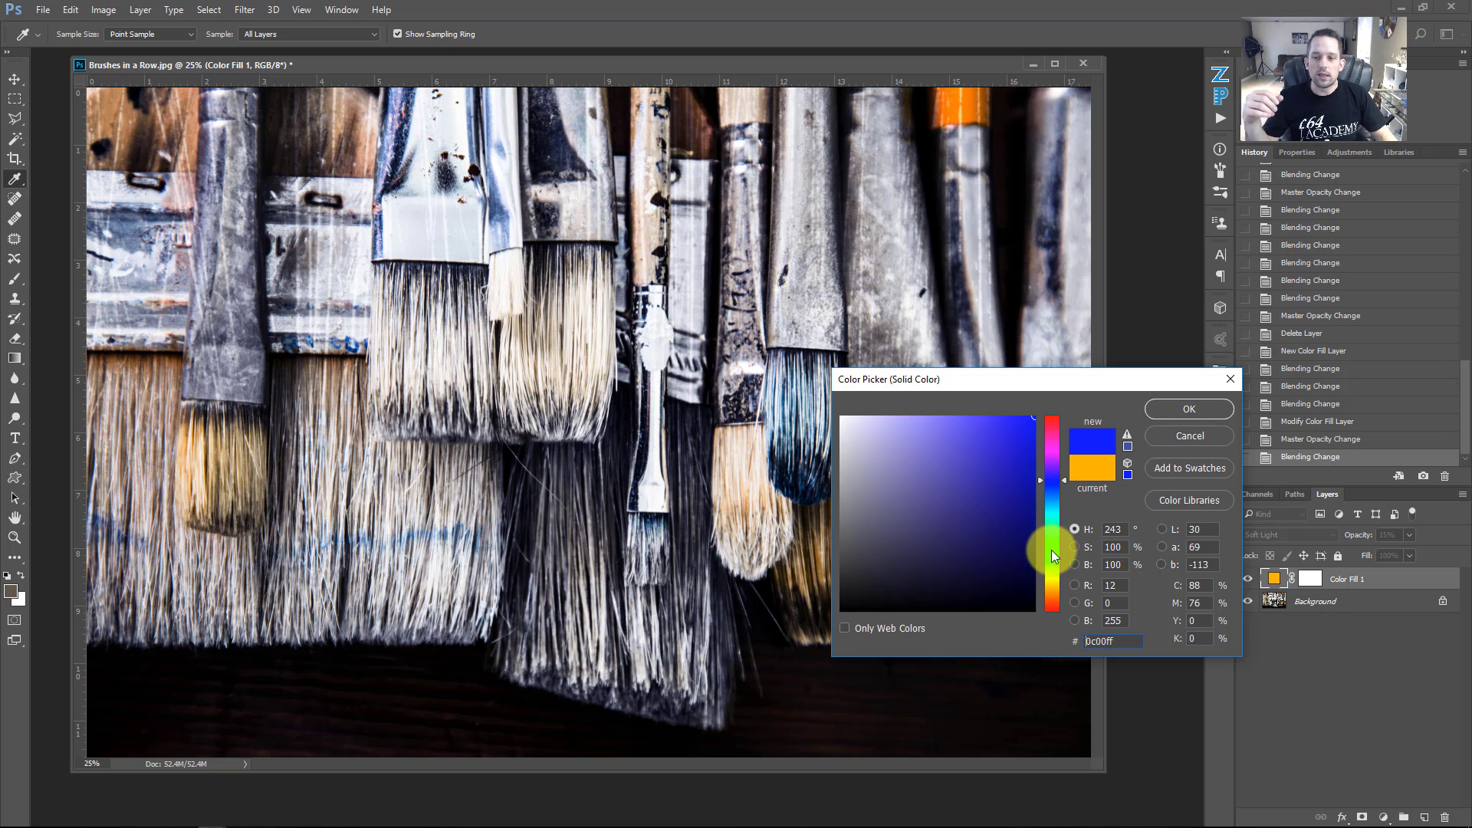
pyautogui.click(1051, 583)
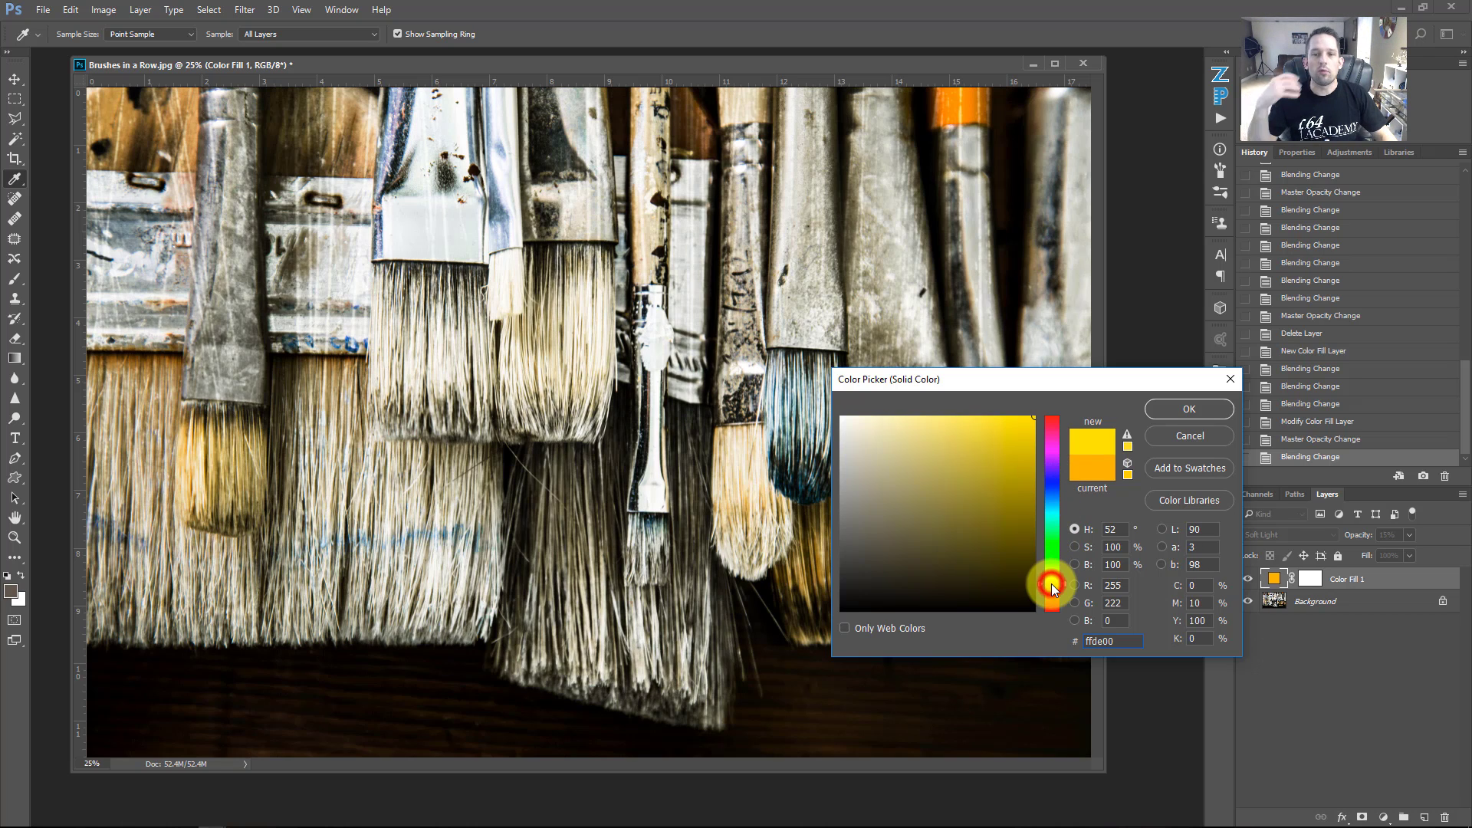
pyautogui.click(1161, 407)
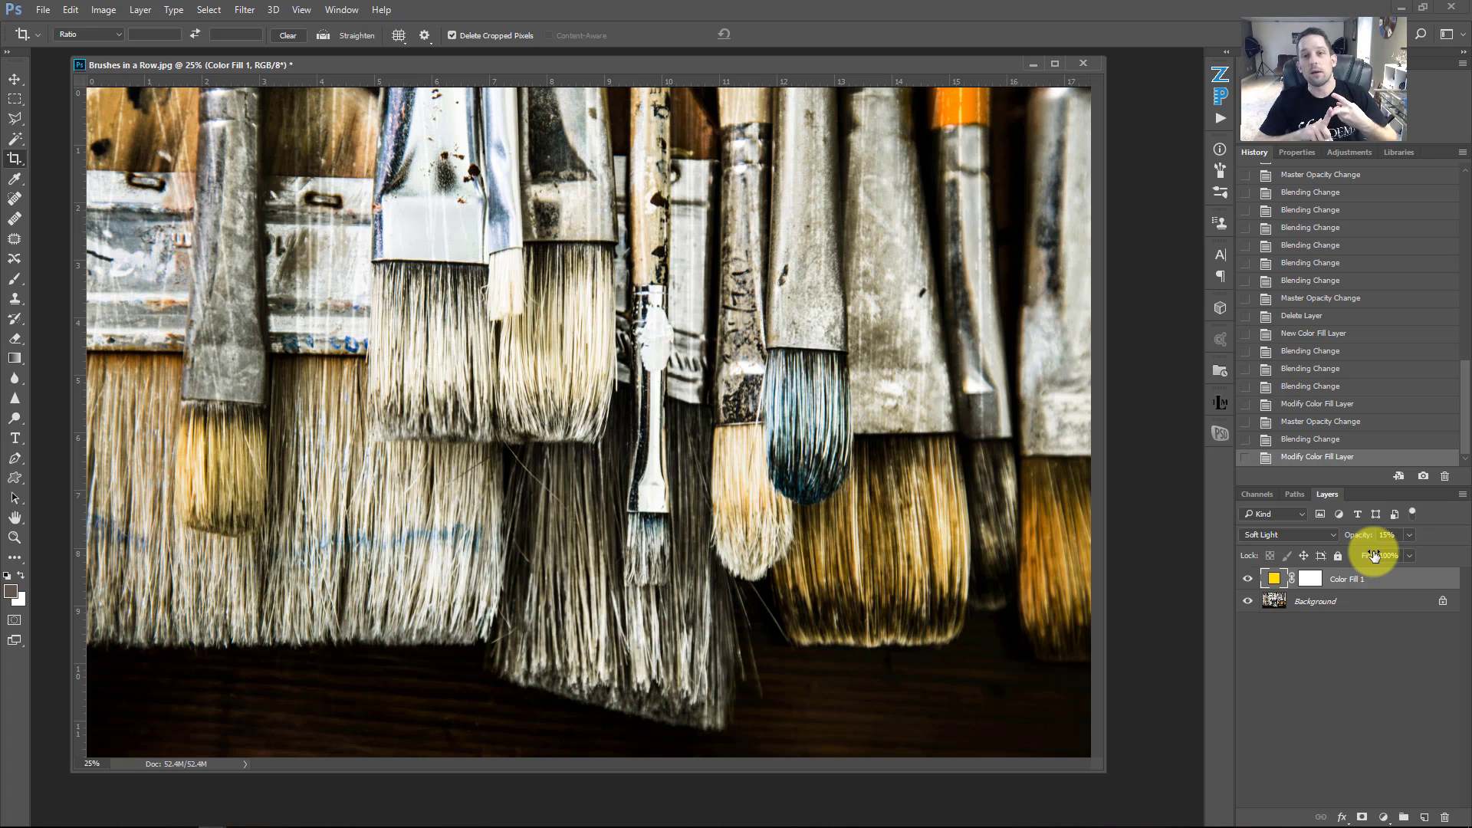
# - Try the Underlying Layer Blend If sliders in the colour fill layer's blending options and return them to 0 and 255
pyautogui.click(1400, 580)
pyautogui.doubleClick(1399, 580)
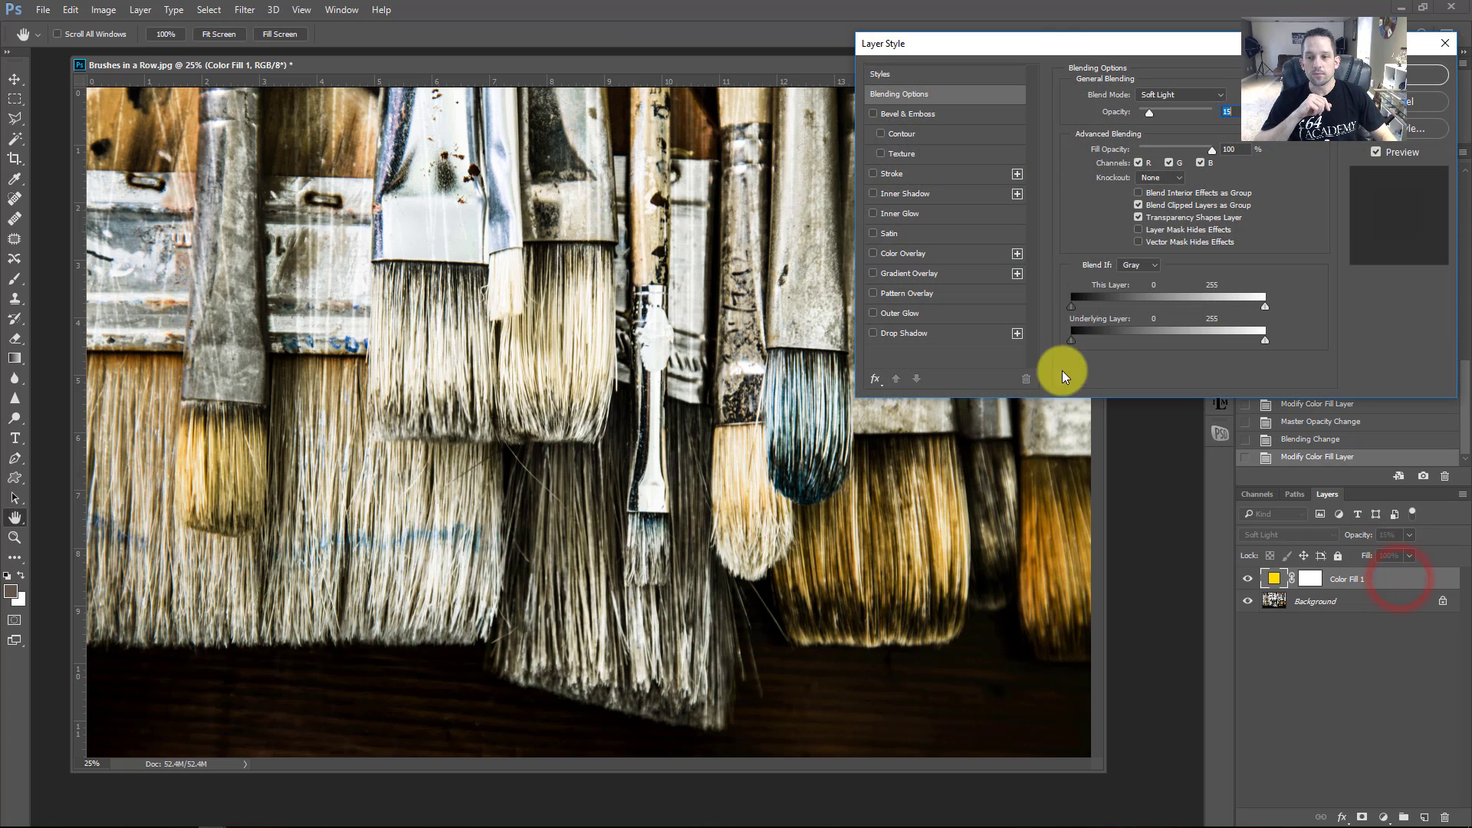
pyautogui.moveTo(1064, 45); pyautogui.dragTo(836, 184)
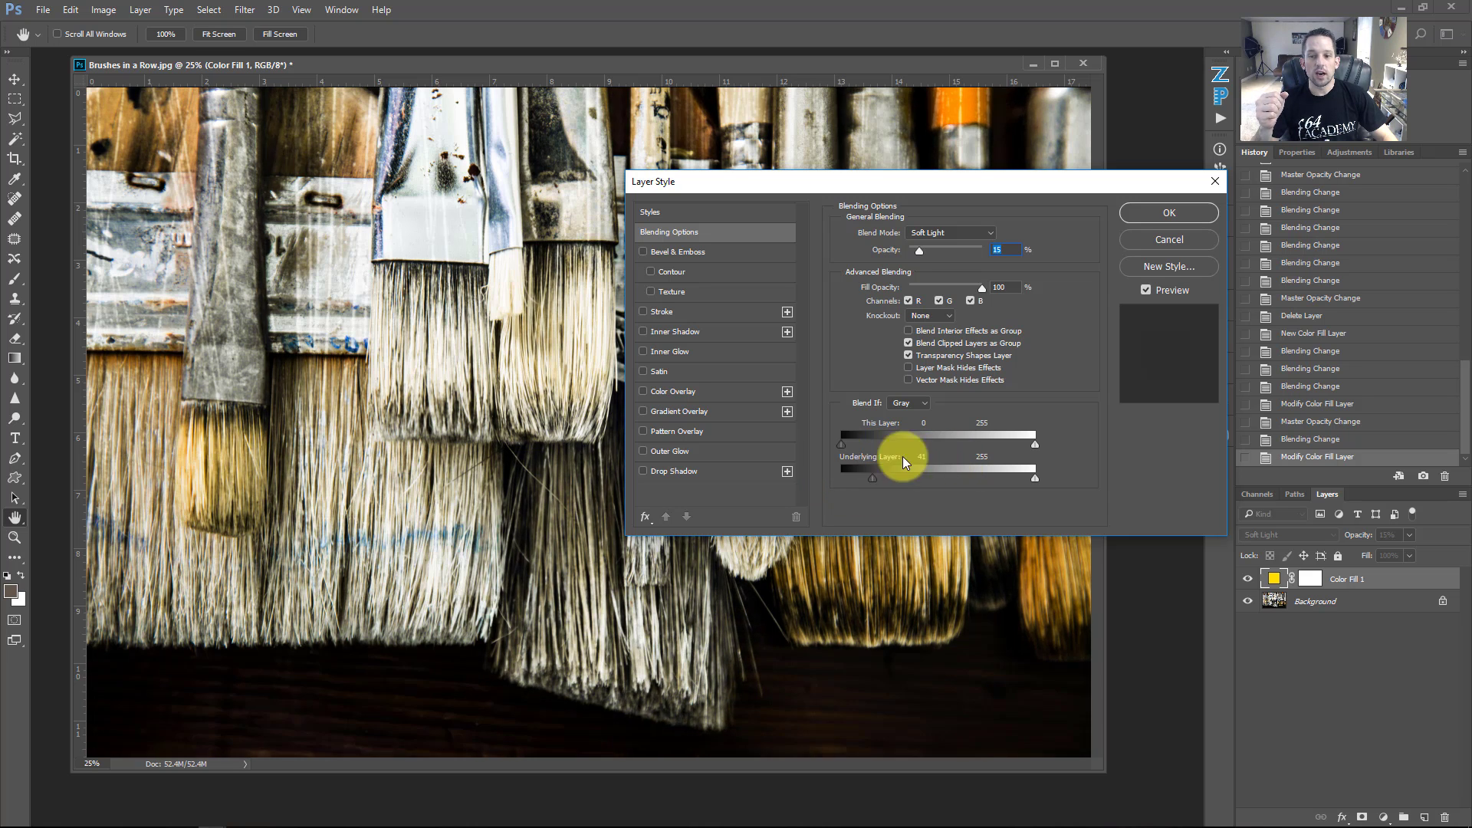
pyautogui.moveTo(908, 465); pyautogui.dragTo(841, 477)
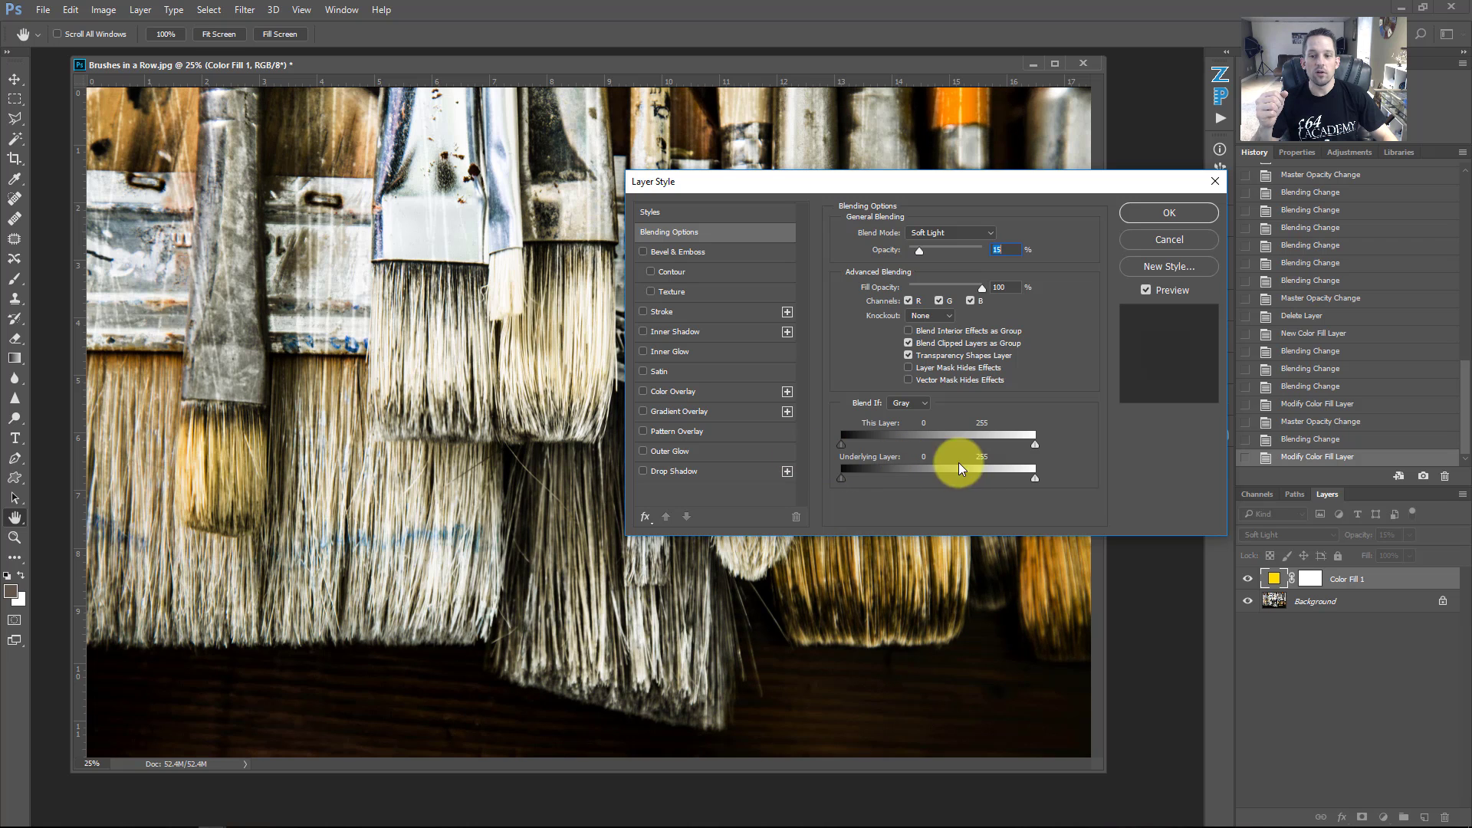
pyautogui.moveTo(1032, 476); pyautogui.dragTo(932, 469)
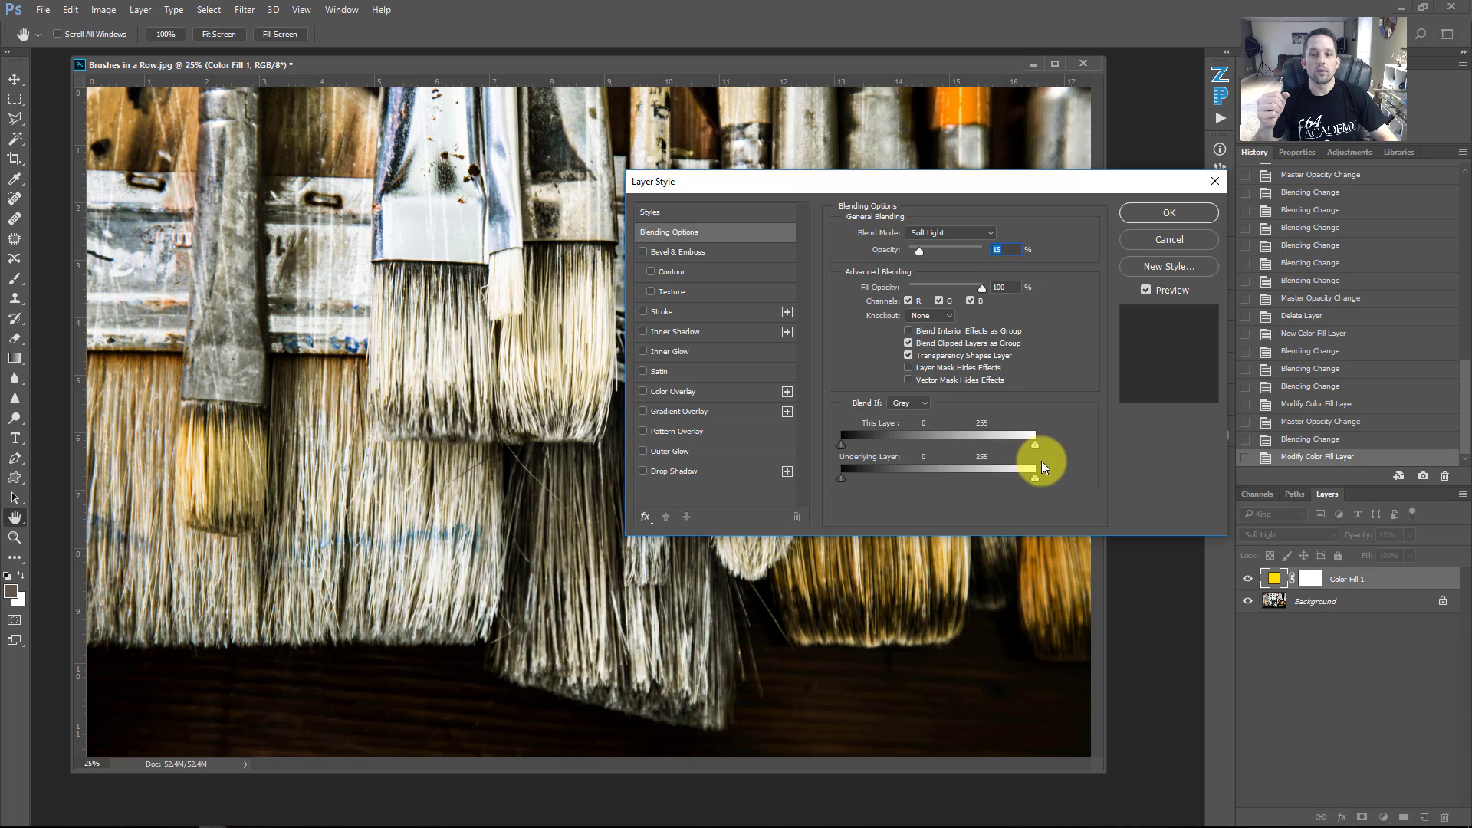
pyautogui.click(1187, 209)
pyautogui.press('c')
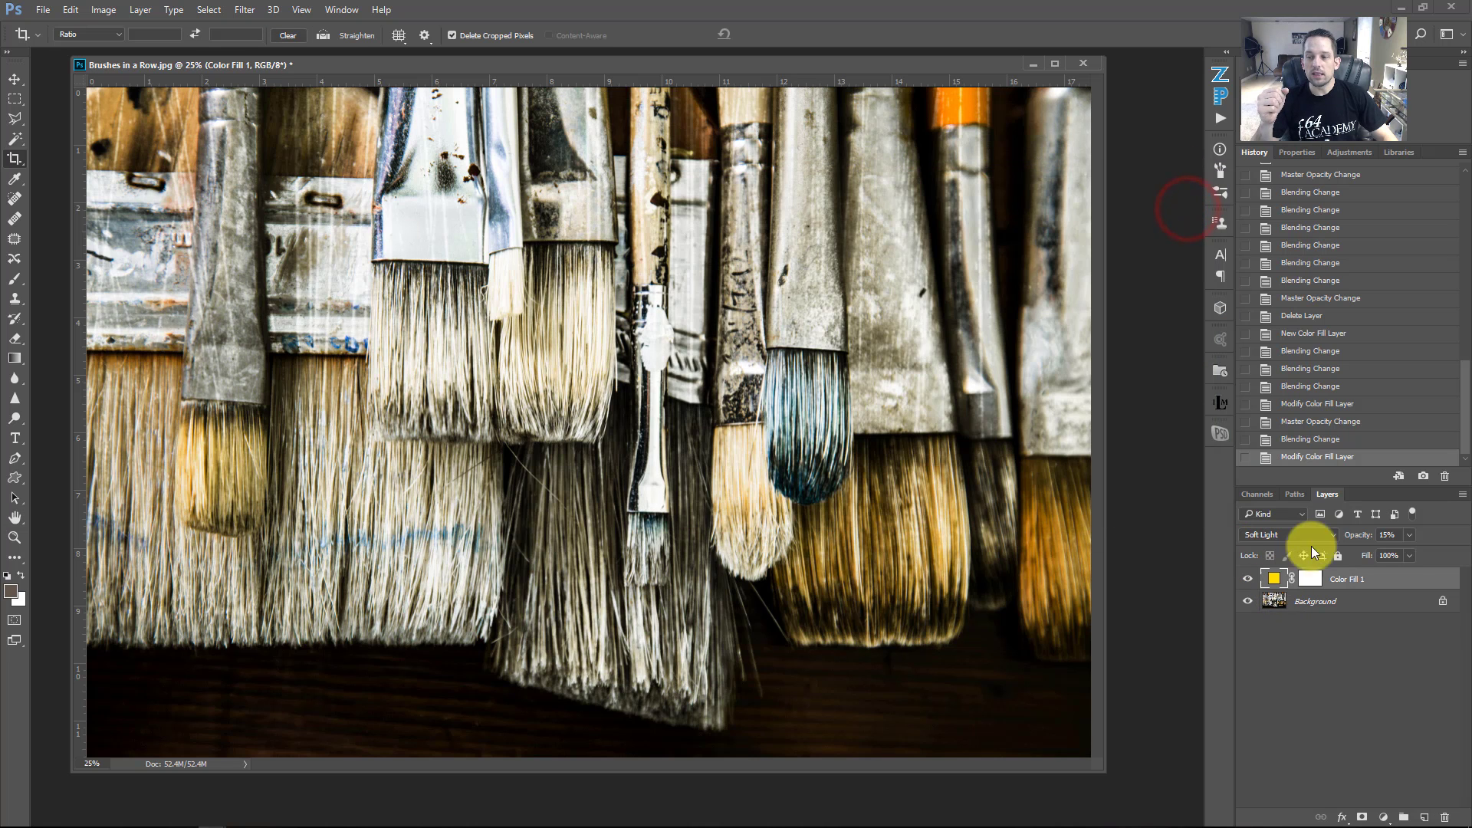
# - Raise the colour fill layer's opacity to 100% and split its Underlying Layer Blend If sliders to 32/98 and 168/233
pyautogui.press('0')
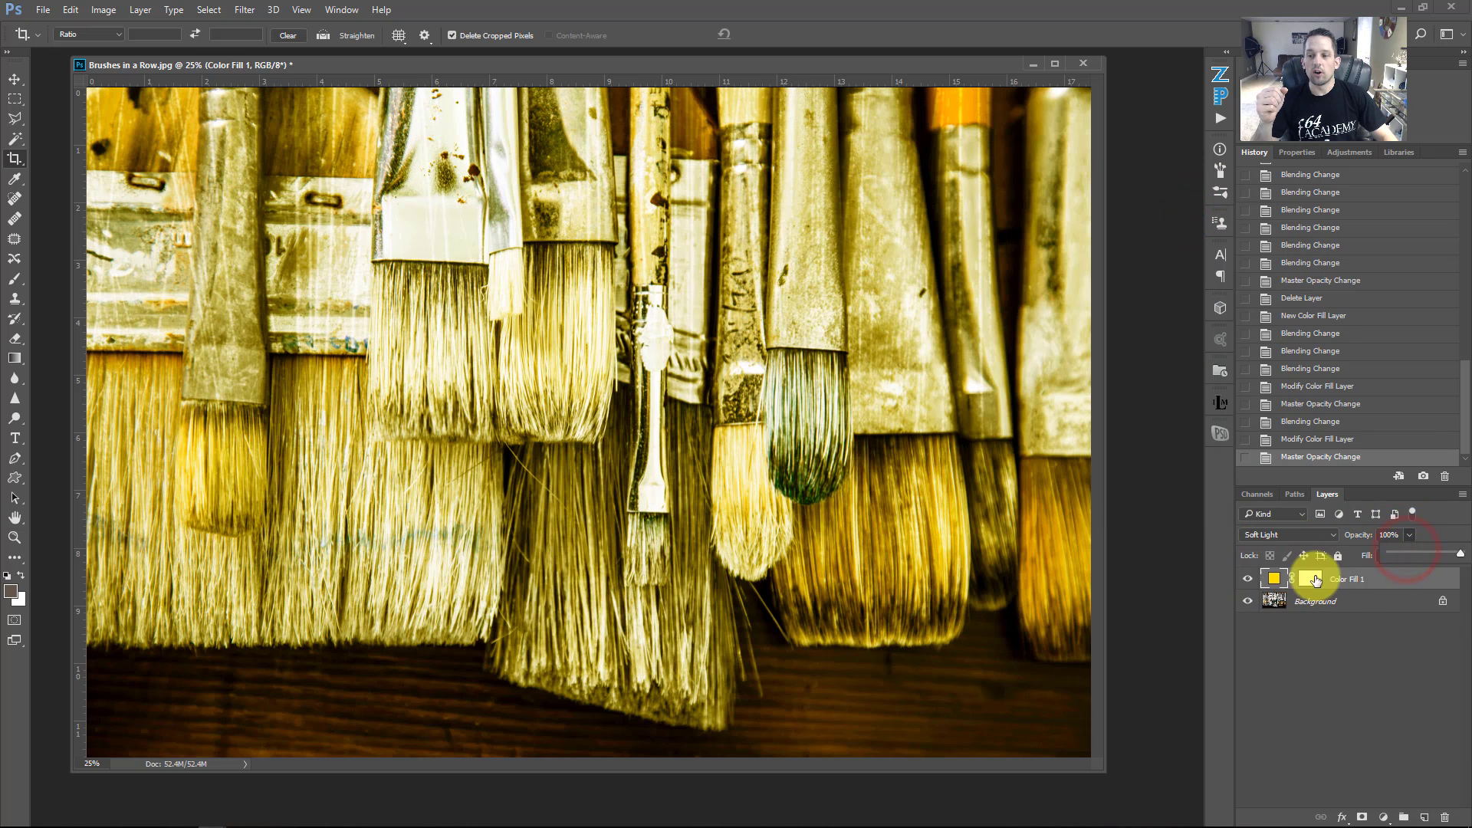
pyautogui.click(1392, 583)
pyautogui.doubleClick(1391, 583)
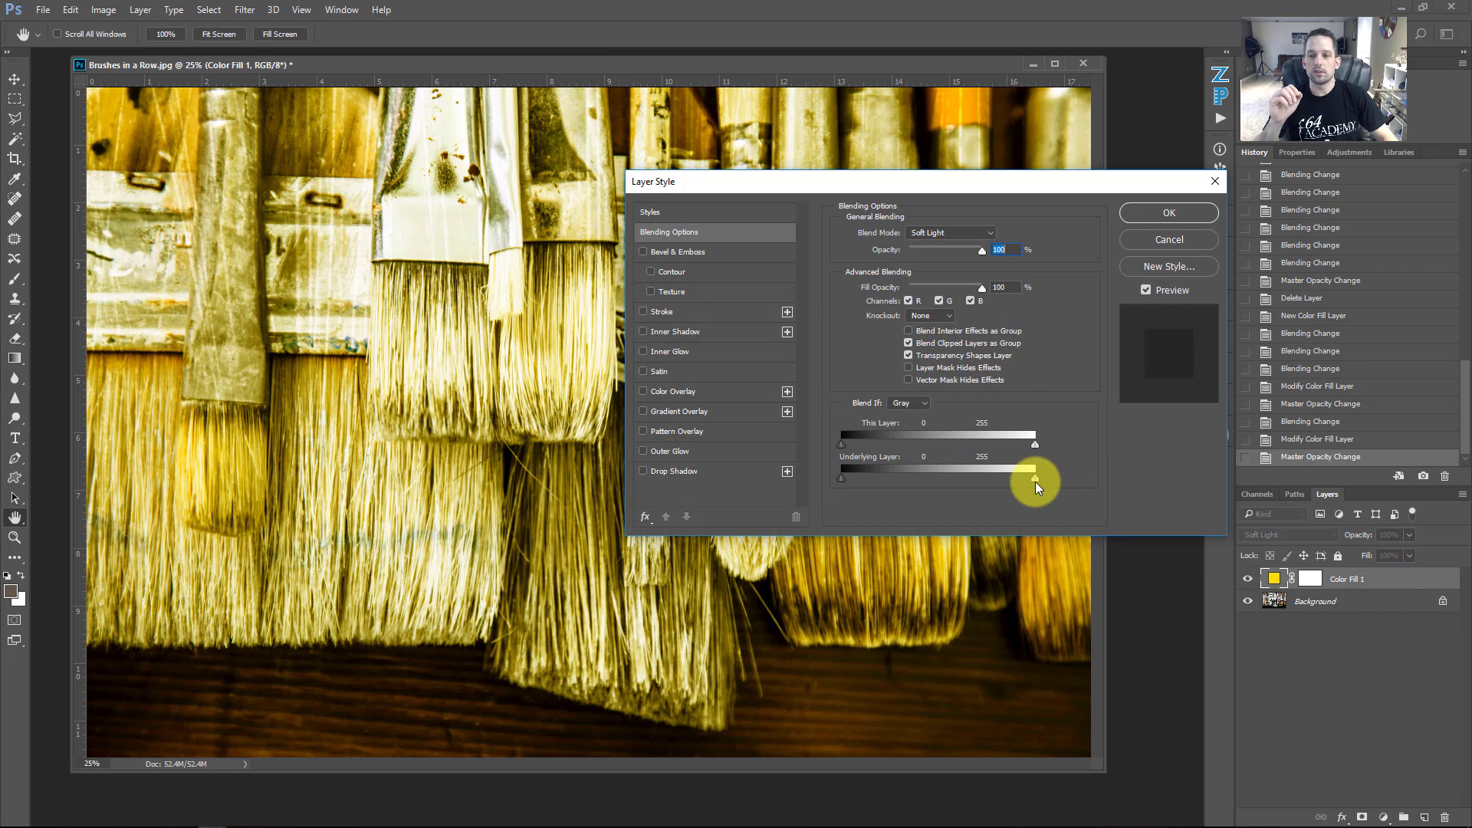
pyautogui.moveTo(844, 476)
pyautogui.mouseDown()
pyautogui.moveTo(892, 477)
pyautogui.moveTo(873, 471)
pyautogui.mouseUp()
pyautogui.moveTo(1033, 478); pyautogui.dragTo(989, 476)
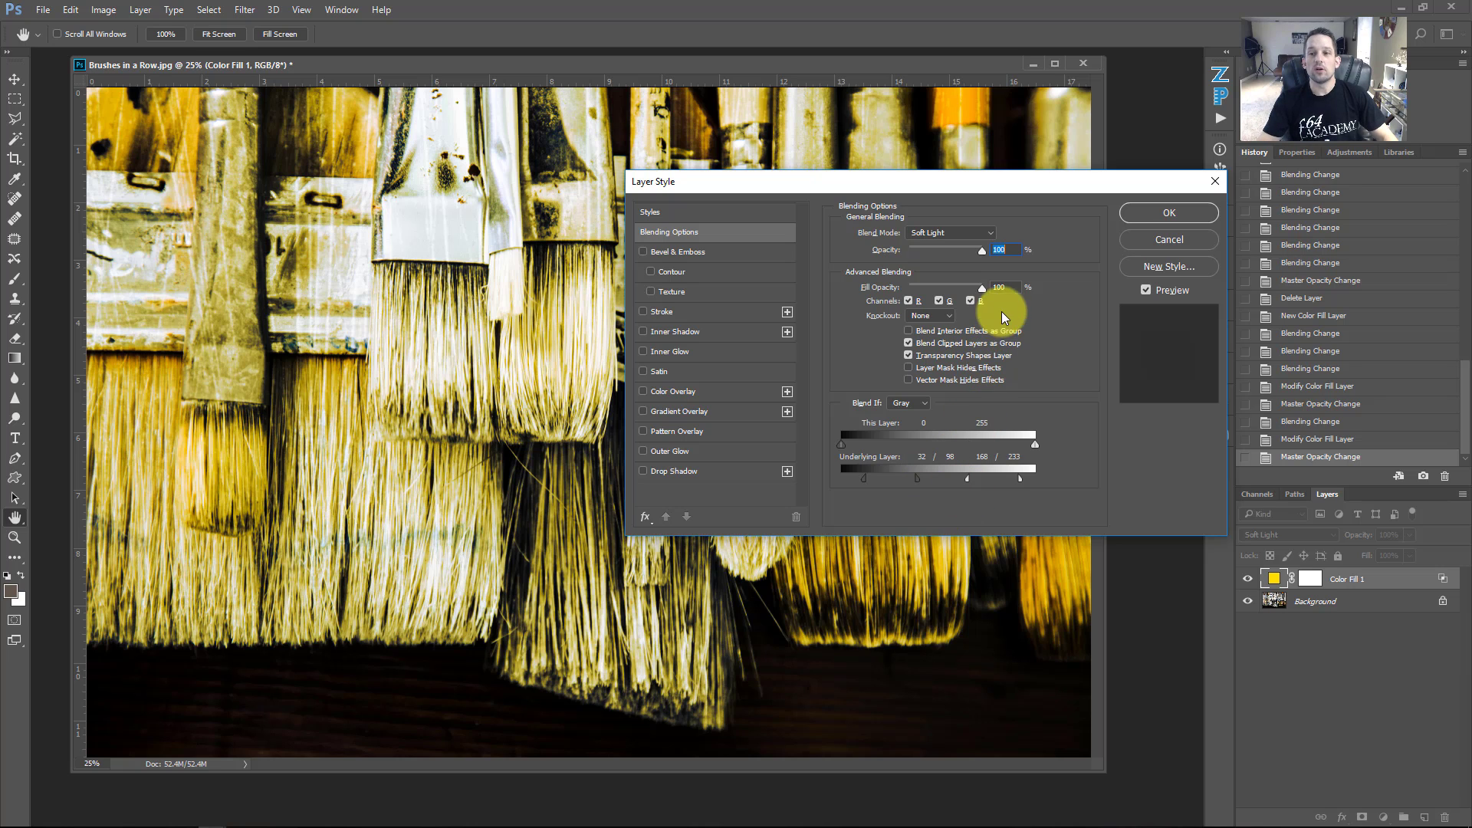
# - Set the fill layer's opacity to 15% in its blending options and compare the photo with and without the layer
pyautogui.click(1000, 249)
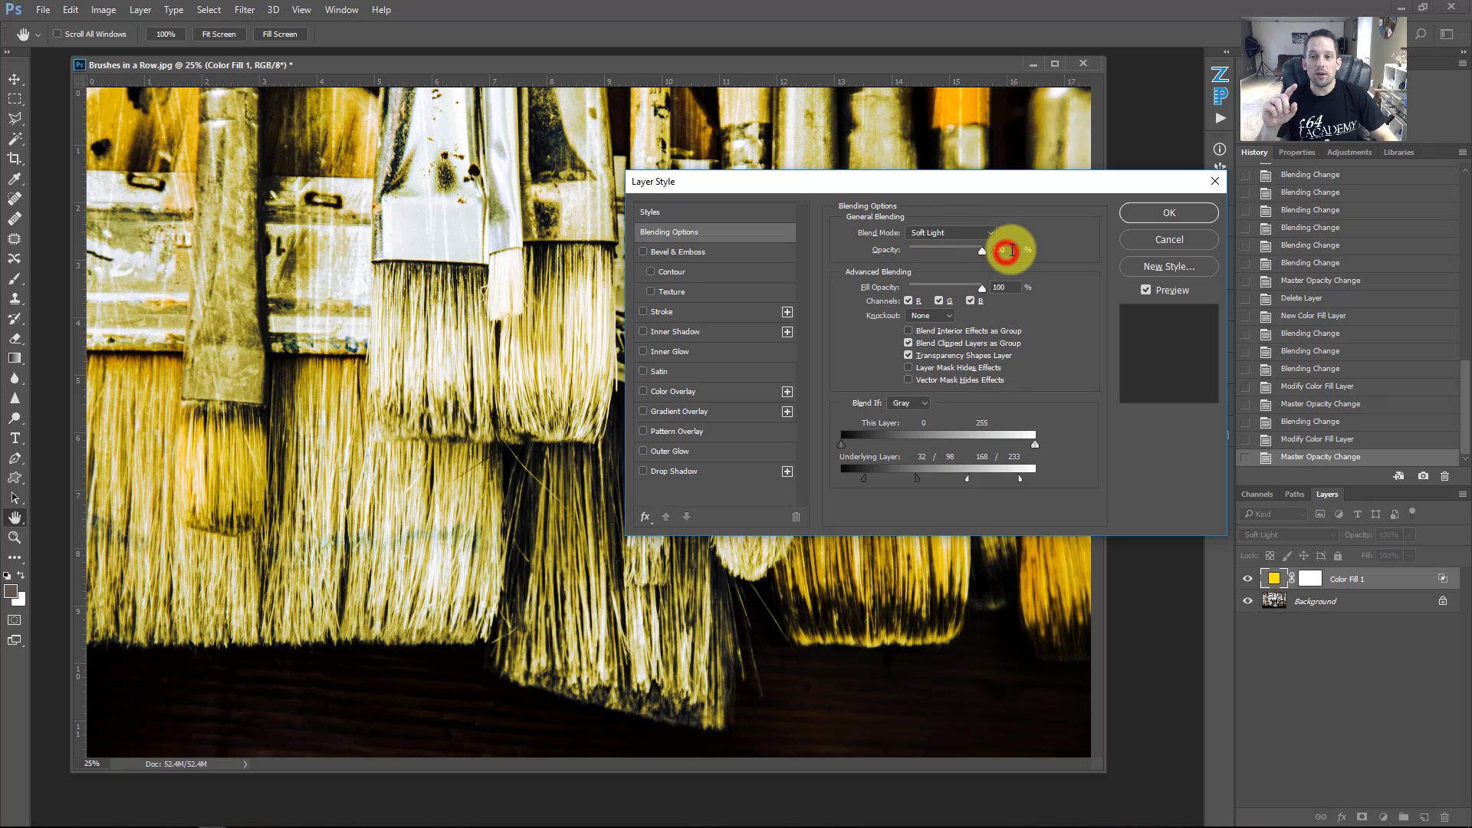
pyautogui.write('15')
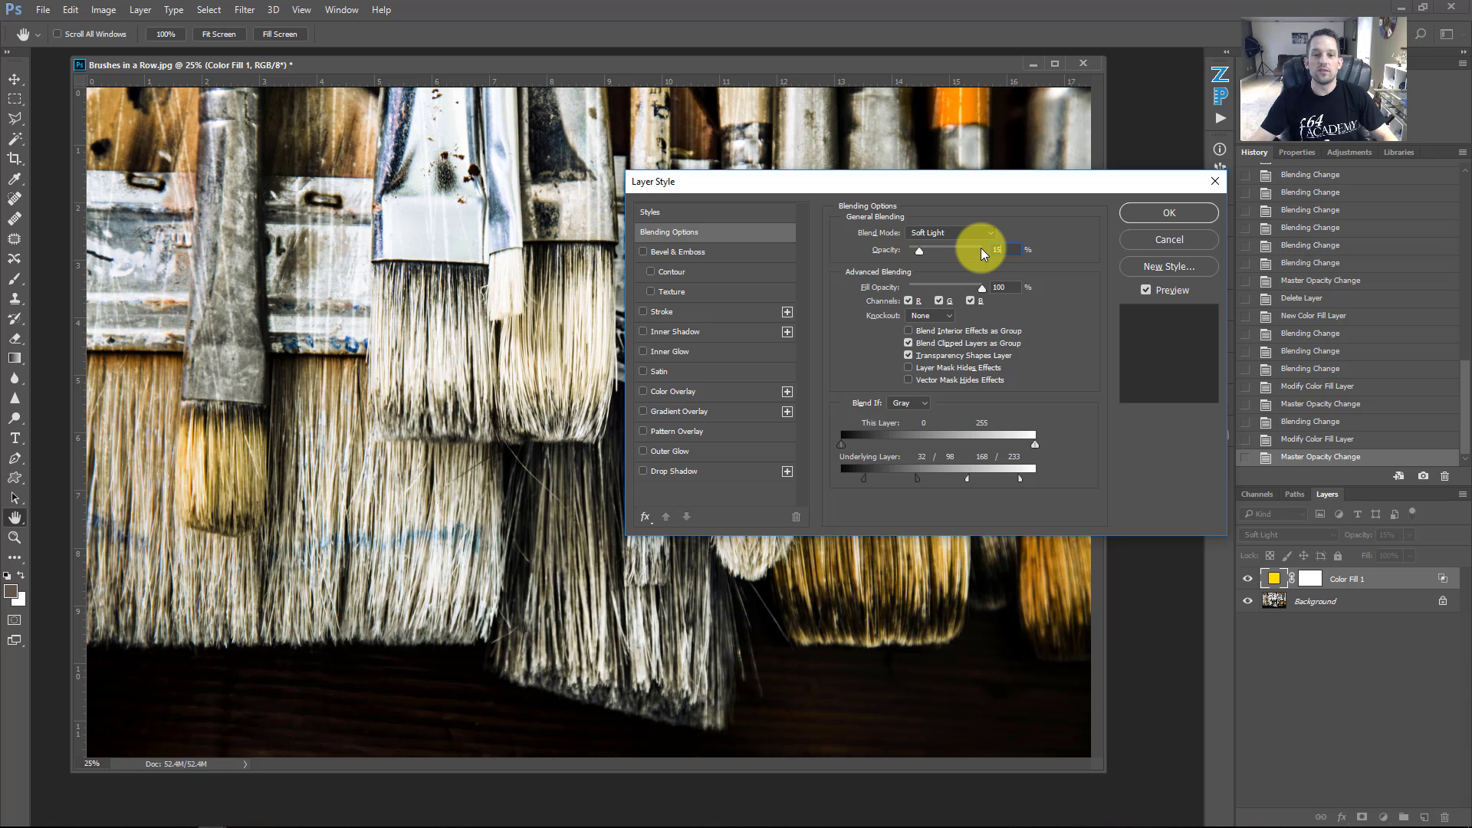
pyautogui.press('Return')
pyautogui.press('c')
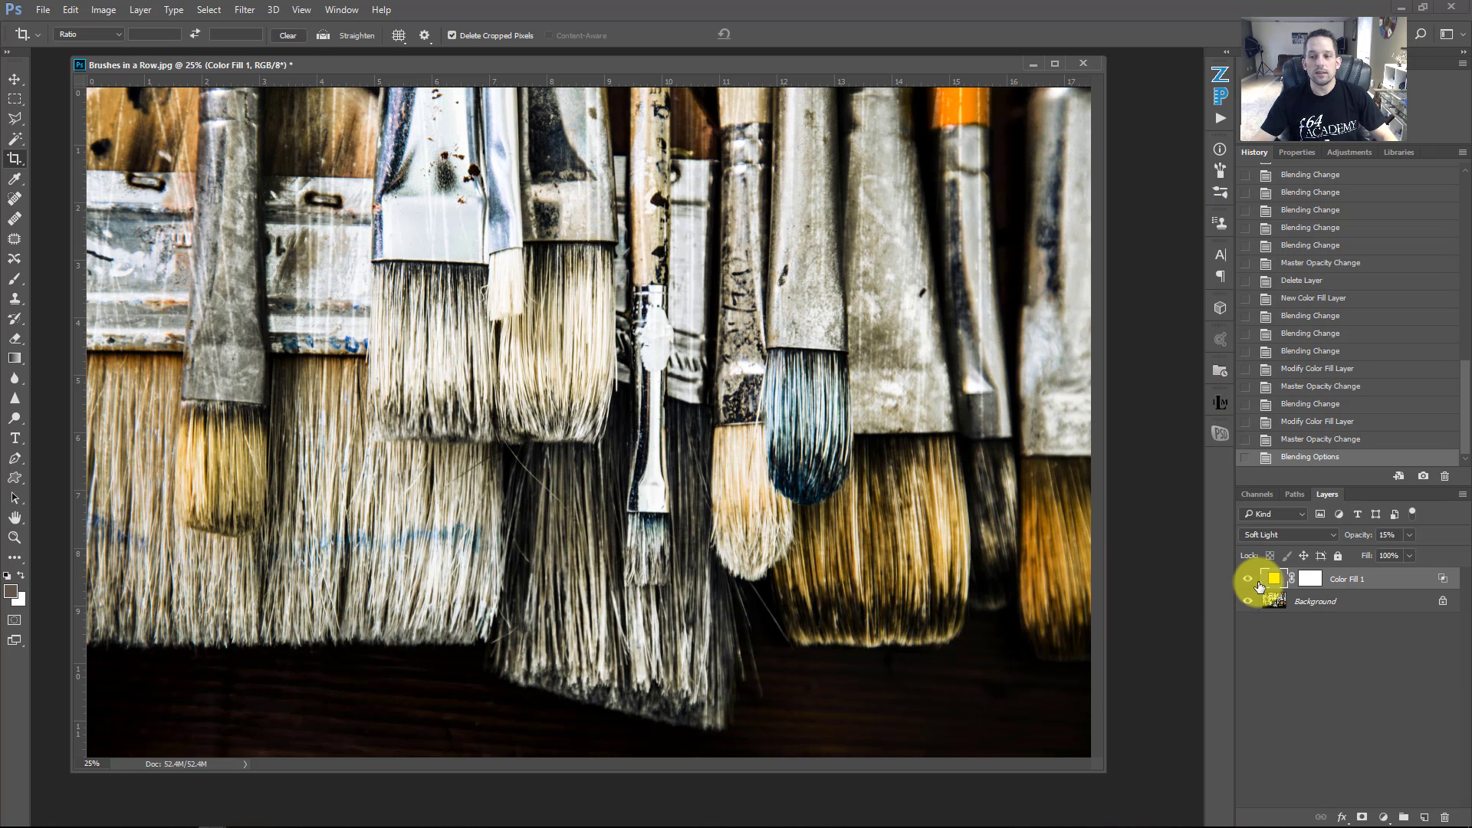
pyautogui.click(1251, 581)
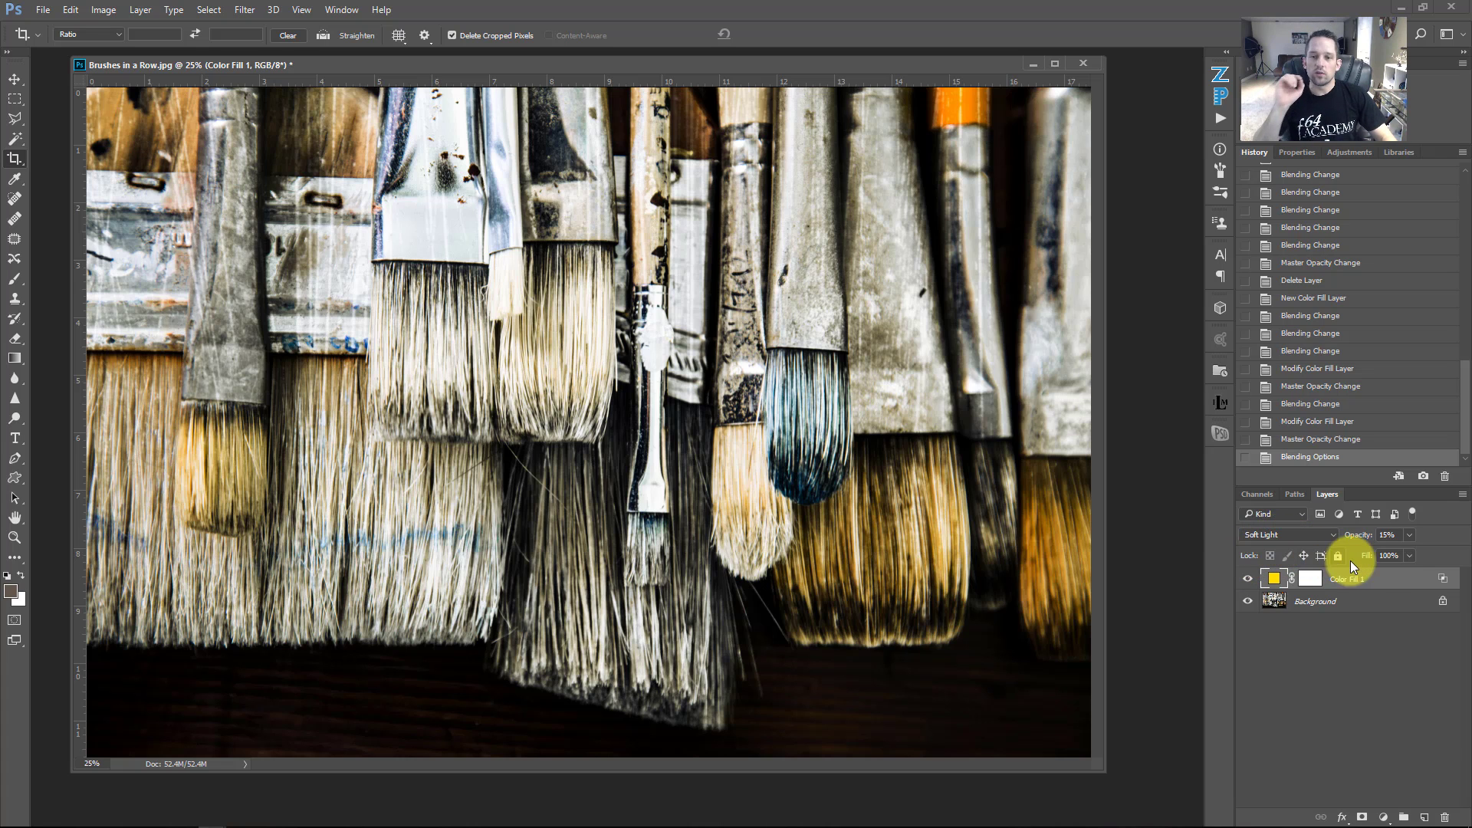
# - Delete the colour fill layer and add a Solid Color Grade effect from the Zone System Express panel
pyautogui.press('Delete')
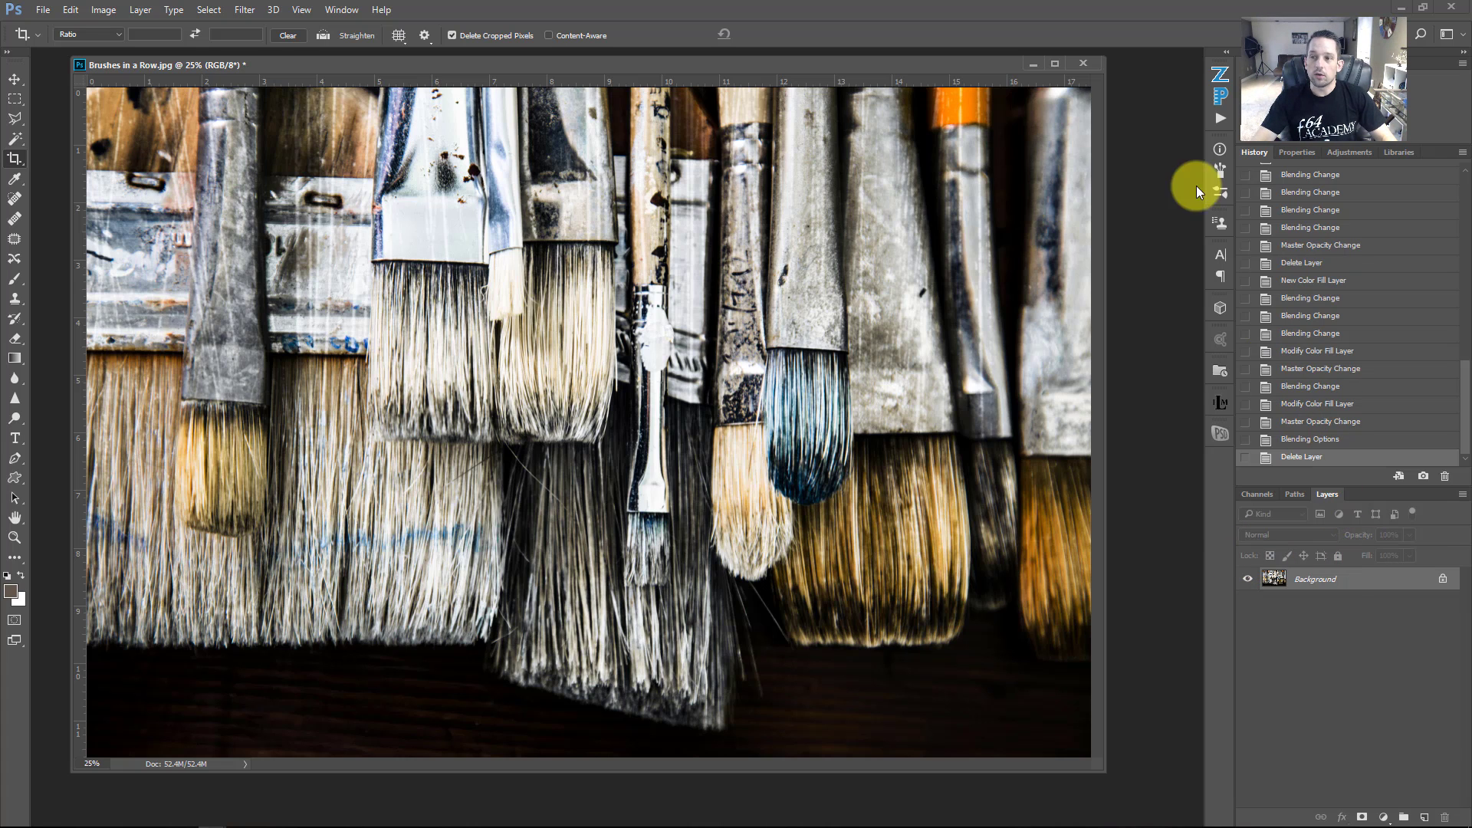
pyautogui.click(1218, 74)
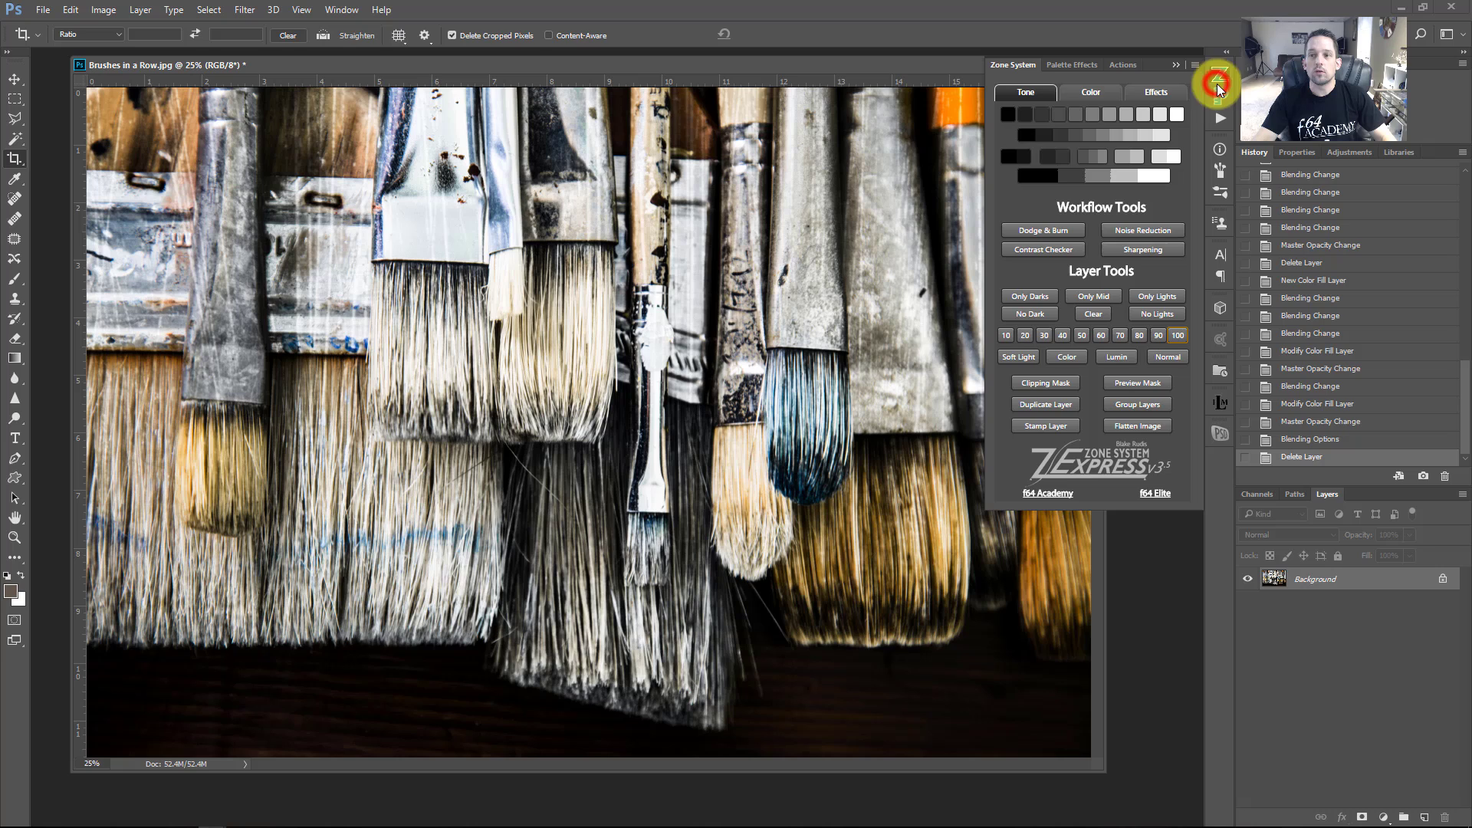
pyautogui.click(1140, 98)
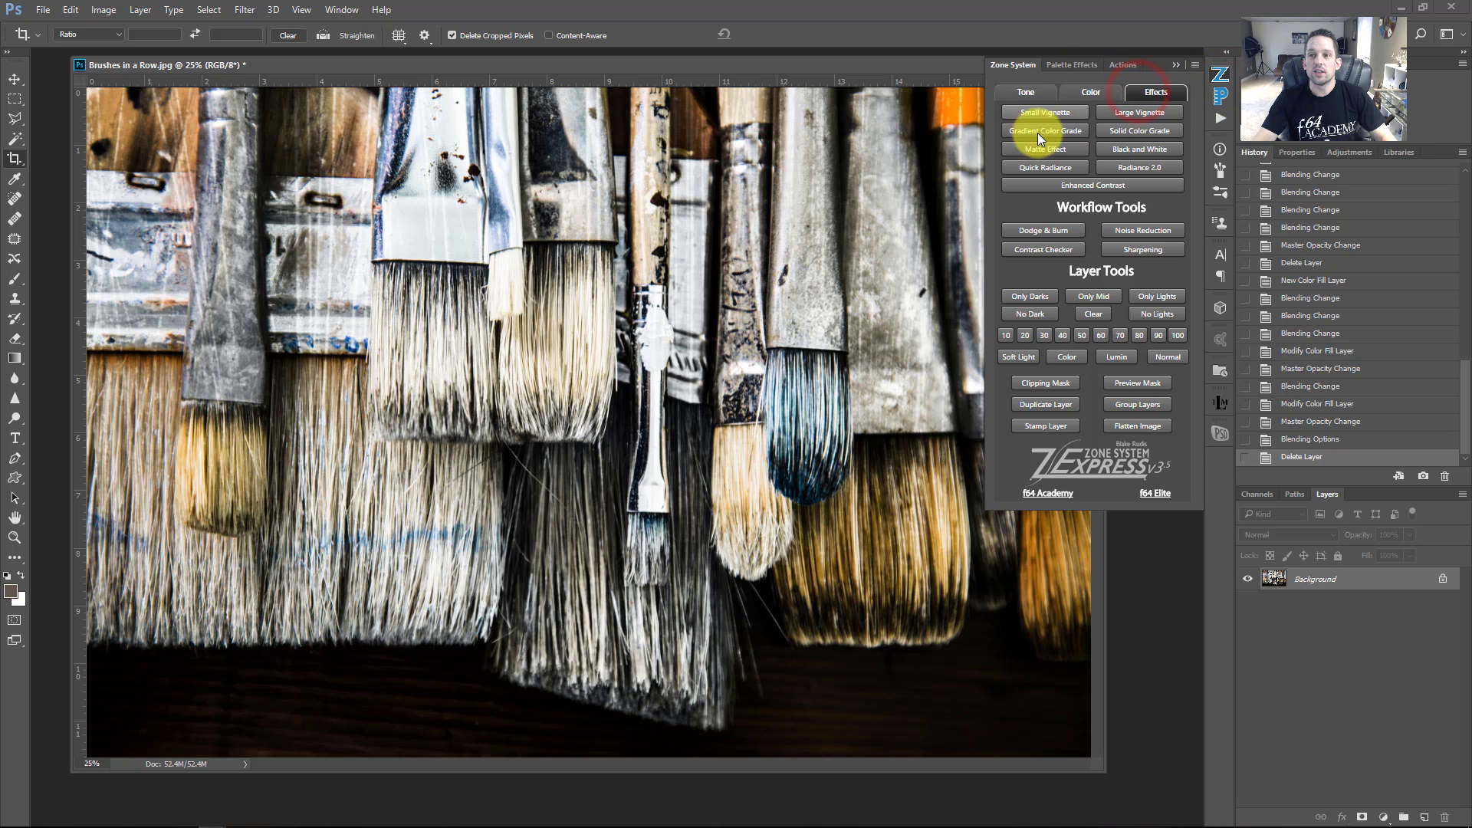
pyautogui.click(1118, 129)
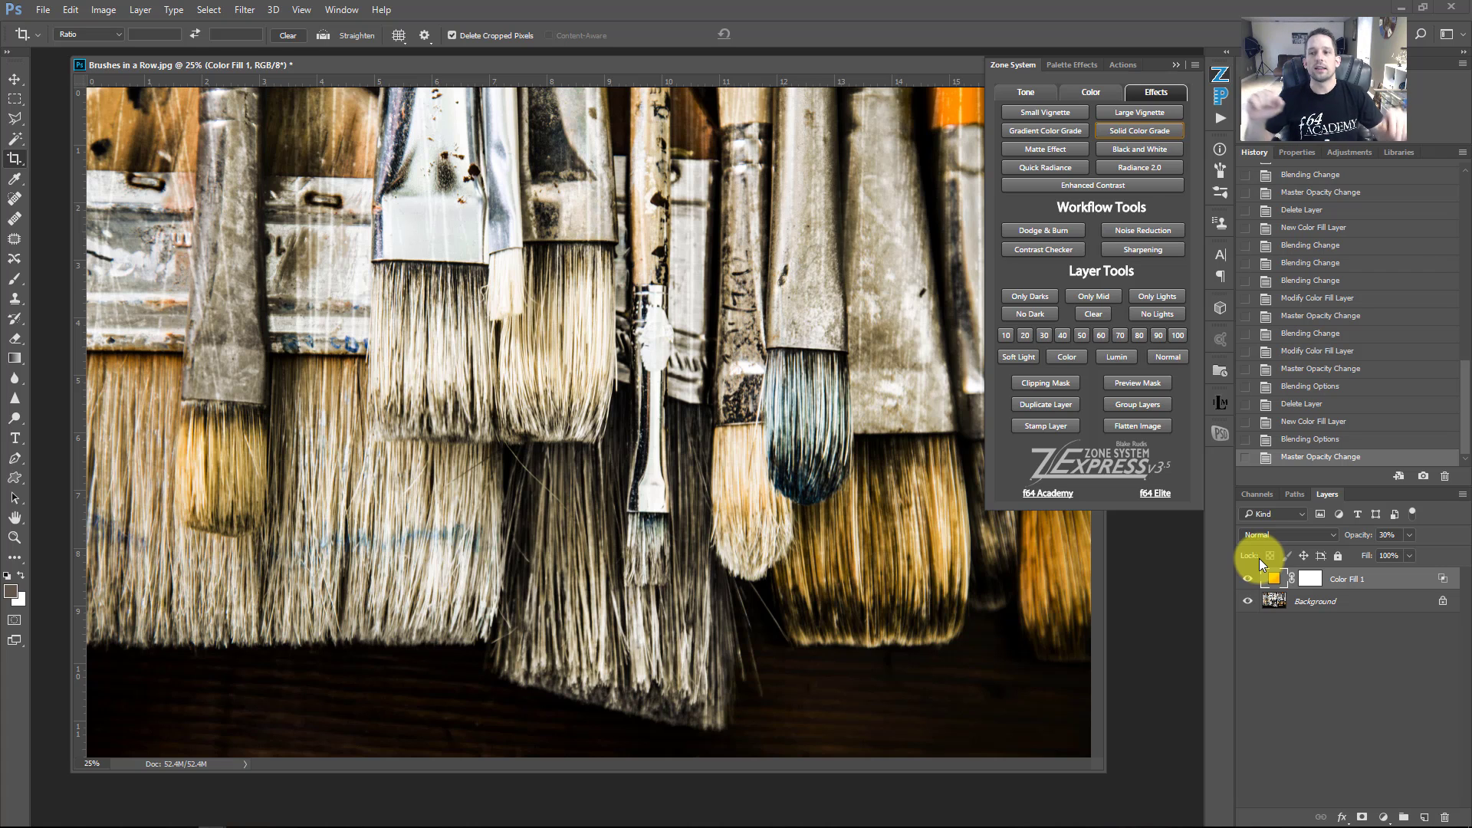
# - Test several hues for the new colour grade layer and set its fill colour to blue #0006ff
pyautogui.doubleClick(1271, 579)
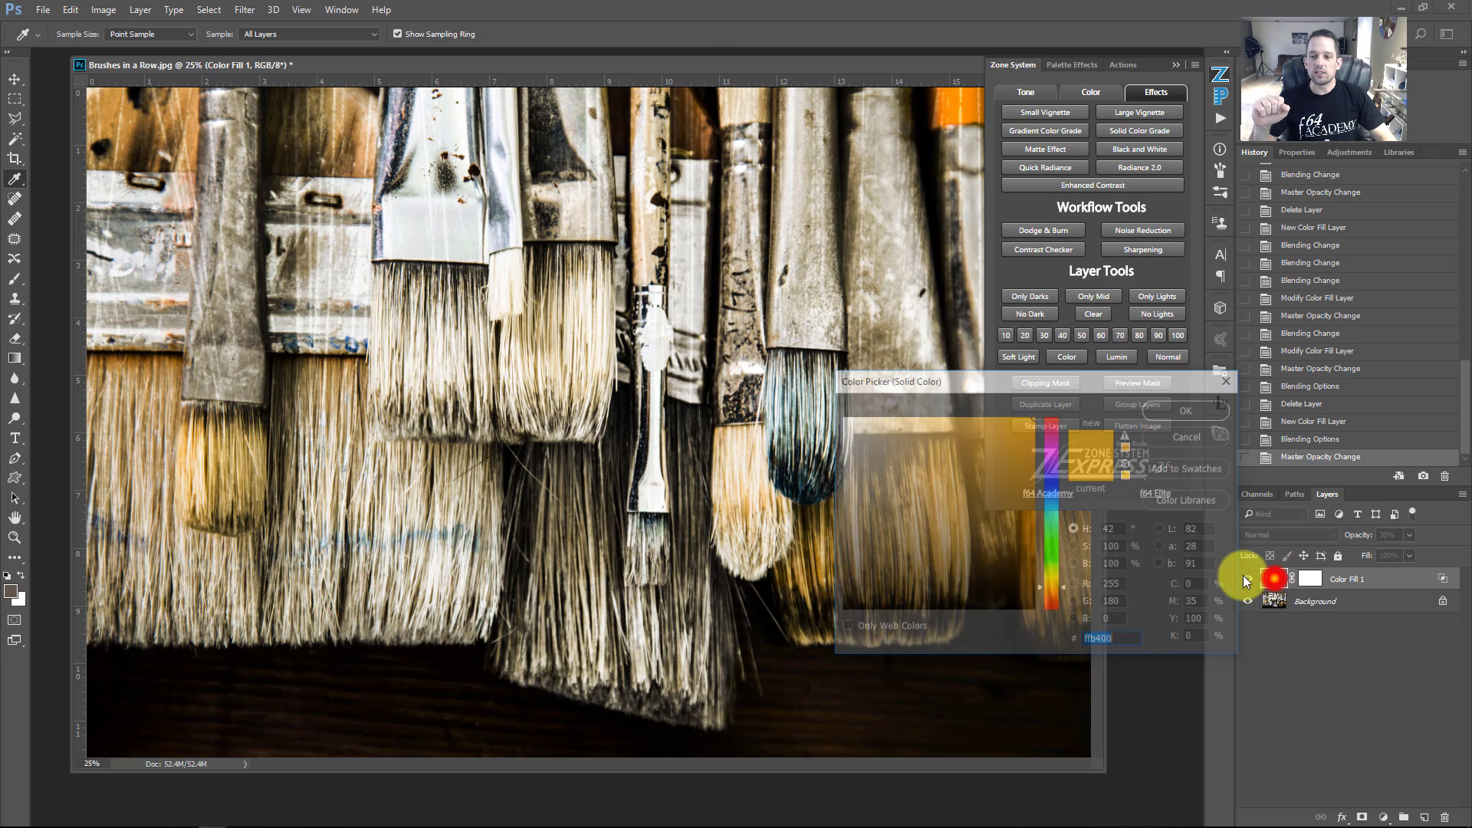
pyautogui.moveTo(998, 470)
pyautogui.mouseDown()
pyautogui.moveTo(1027, 489)
pyautogui.moveTo(968, 510)
pyautogui.moveTo(1000, 500)
pyautogui.mouseUp()
pyautogui.moveTo(1071, 621); pyautogui.dragTo(1051, 585)
pyautogui.moveTo(1011, 458)
pyautogui.mouseDown()
pyautogui.moveTo(1019, 420)
pyautogui.moveTo(1036, 416)
pyautogui.mouseUp()
pyautogui.moveTo(1056, 577); pyautogui.dragTo(1050, 485)
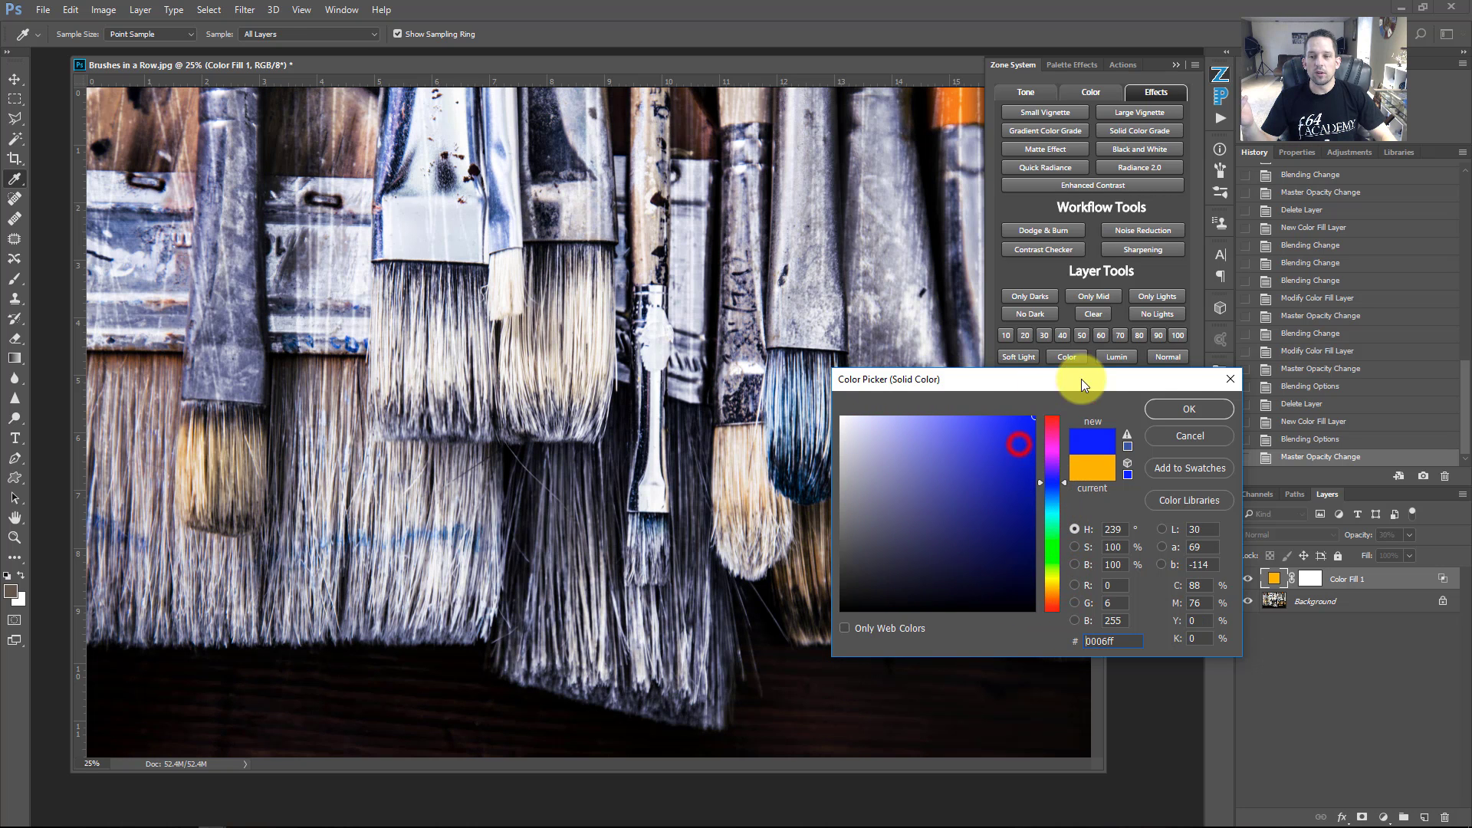
pyautogui.click(1199, 402)
pyautogui.press('c')
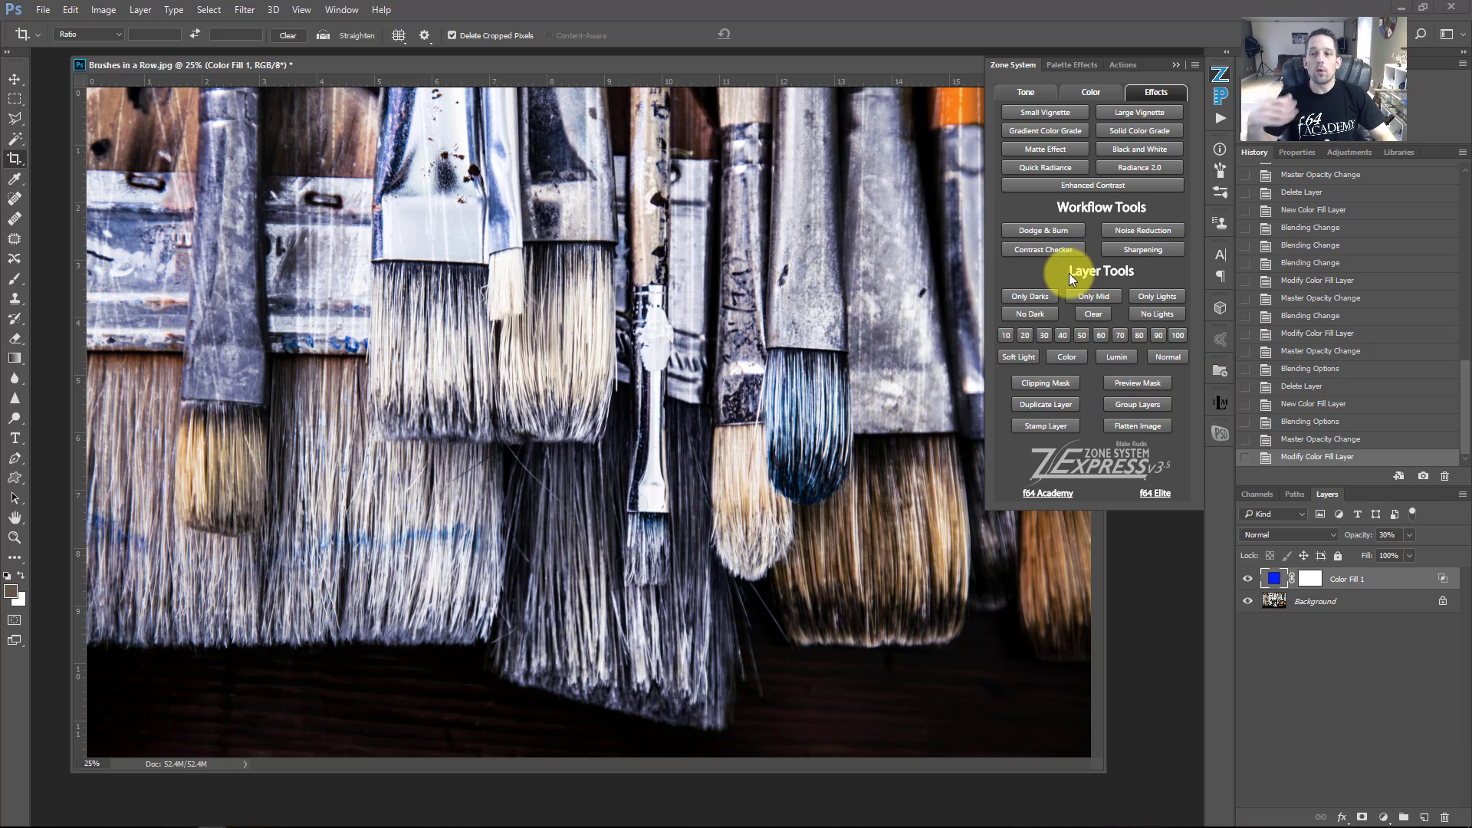
# - Compare the Soft Light and Color blend modes on the blue fill layer and leave it on Soft Light
pyautogui.click(1028, 357)
pyautogui.click(1062, 356)
pyautogui.click(1020, 354)
pyautogui.click(1062, 356)
pyautogui.click(1020, 356)
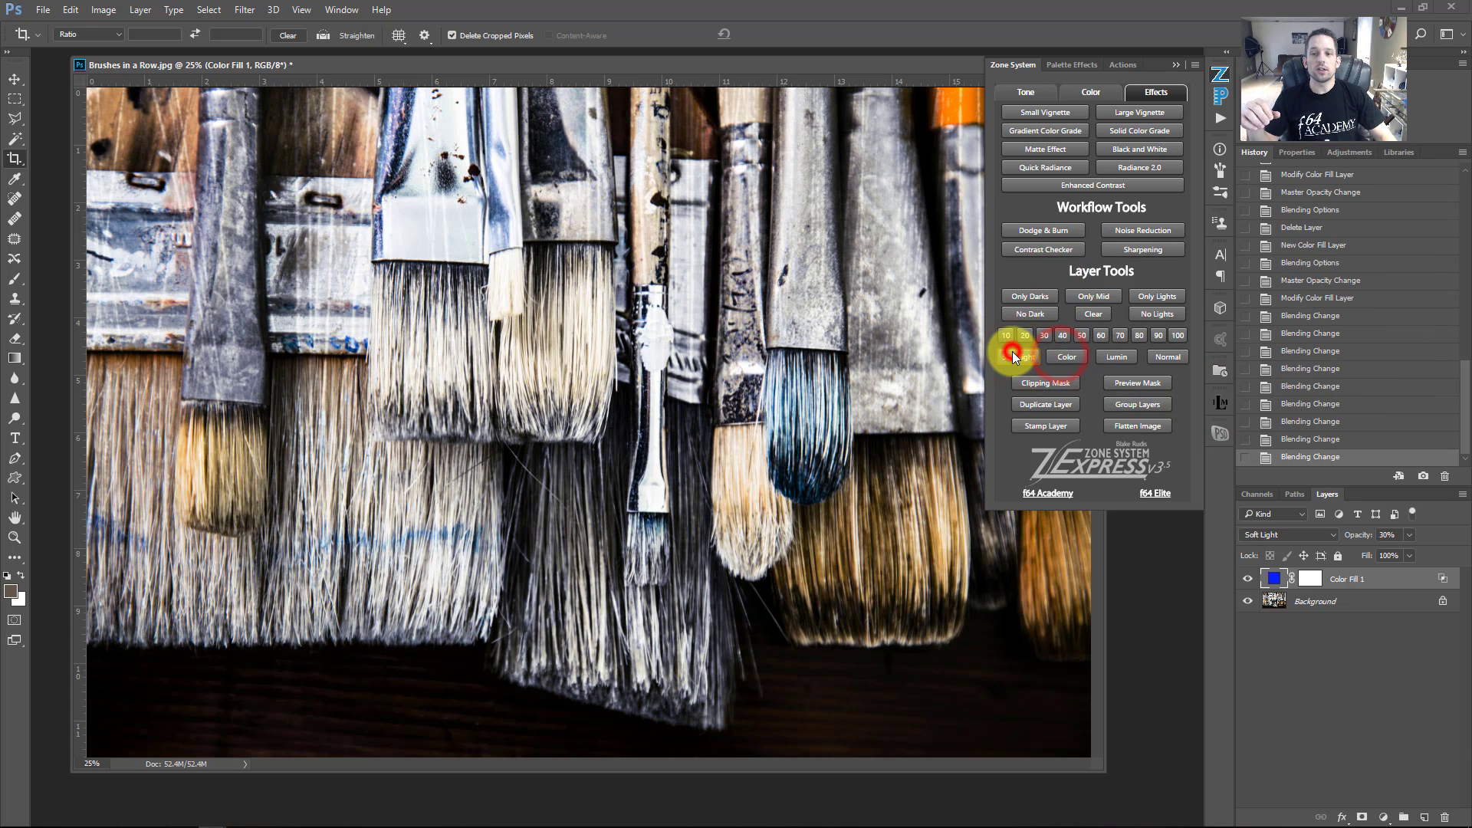
# - Try 100% opacity on the blue fill layer, set it to 10%, and collapse the Zone System panel
pyautogui.click(1178, 336)
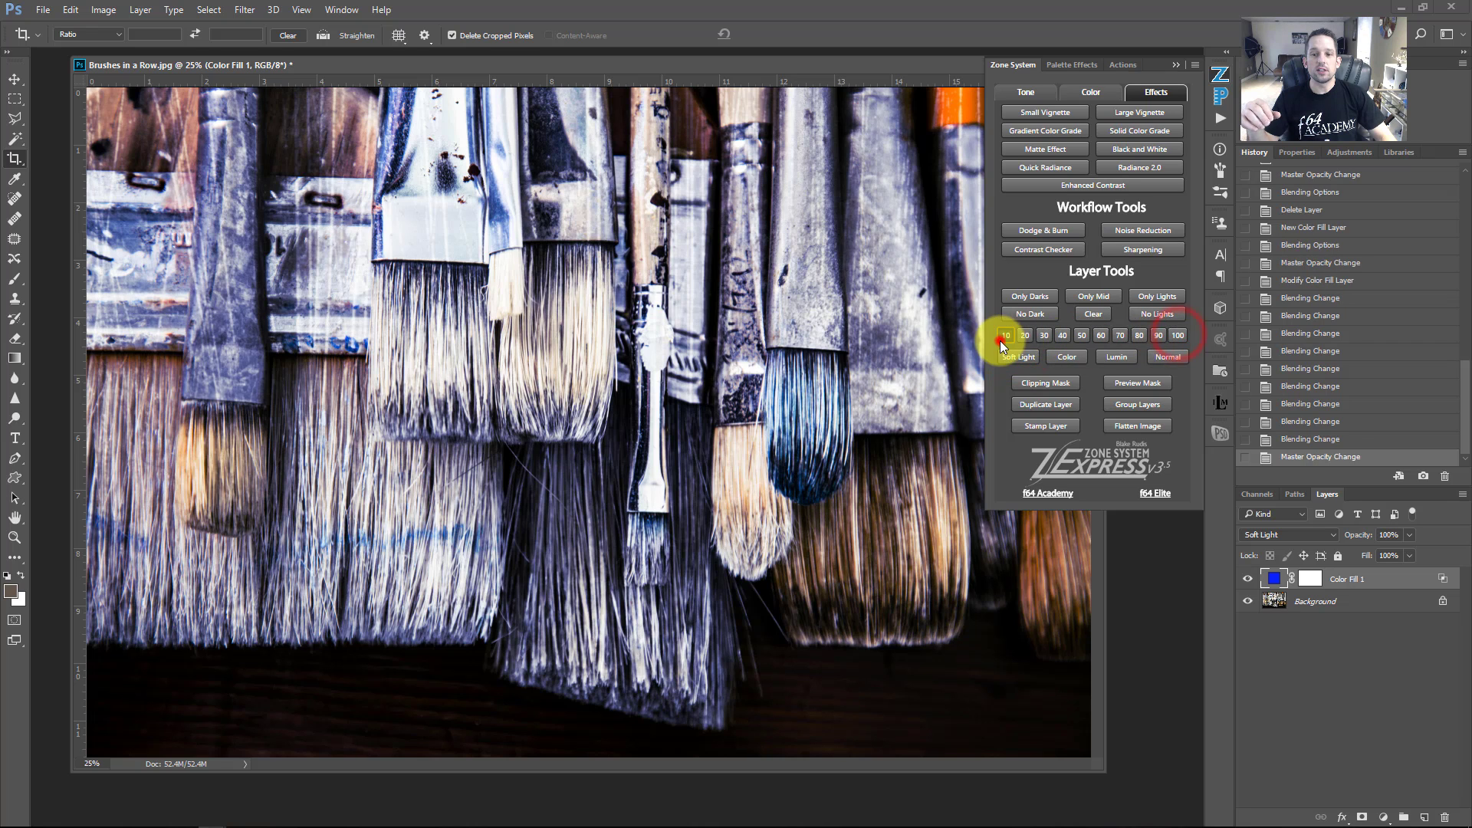
pyautogui.click(1003, 336)
pyautogui.click(1178, 336)
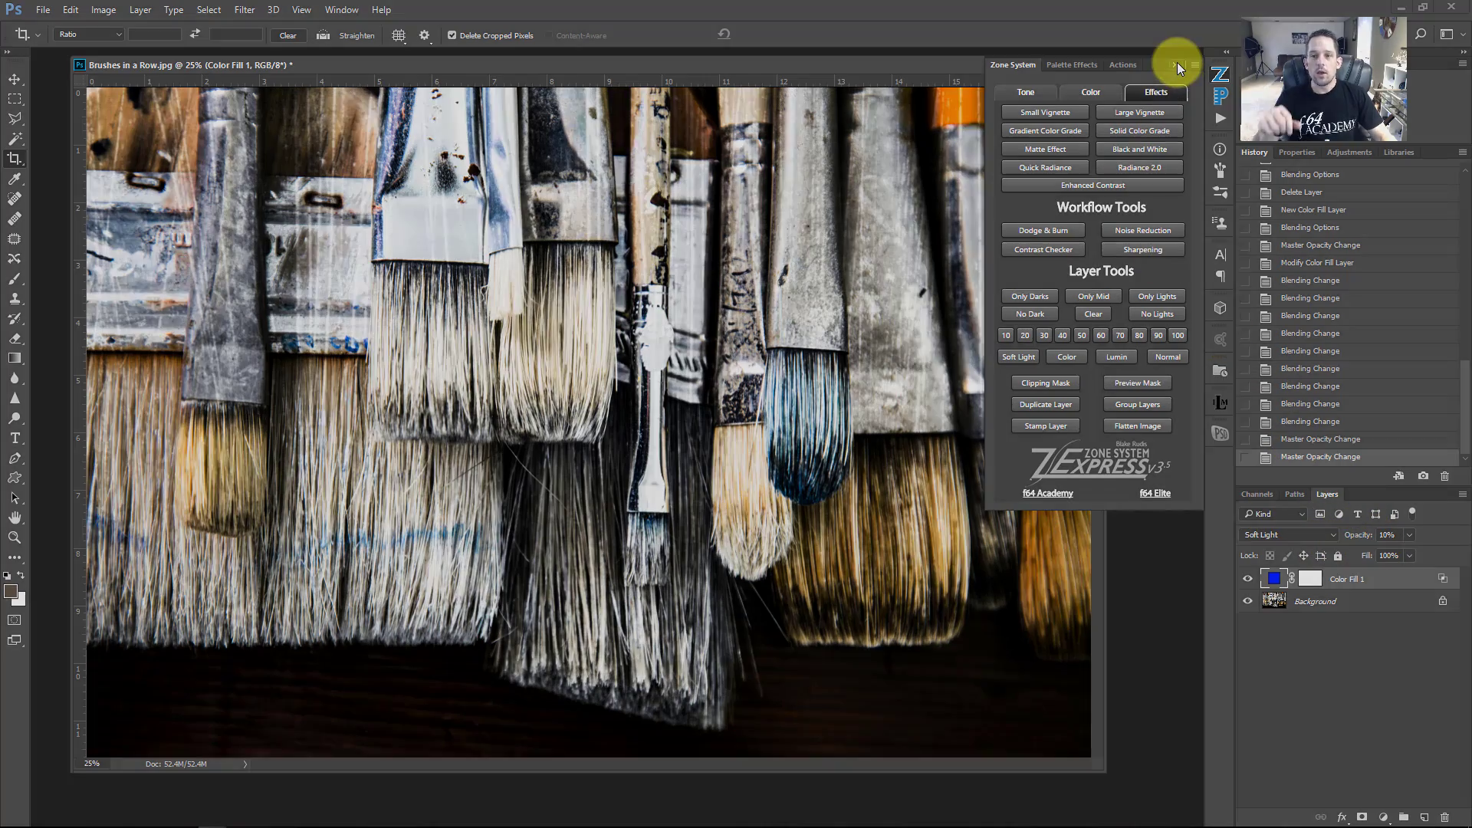
pyautogui.click(1176, 62)
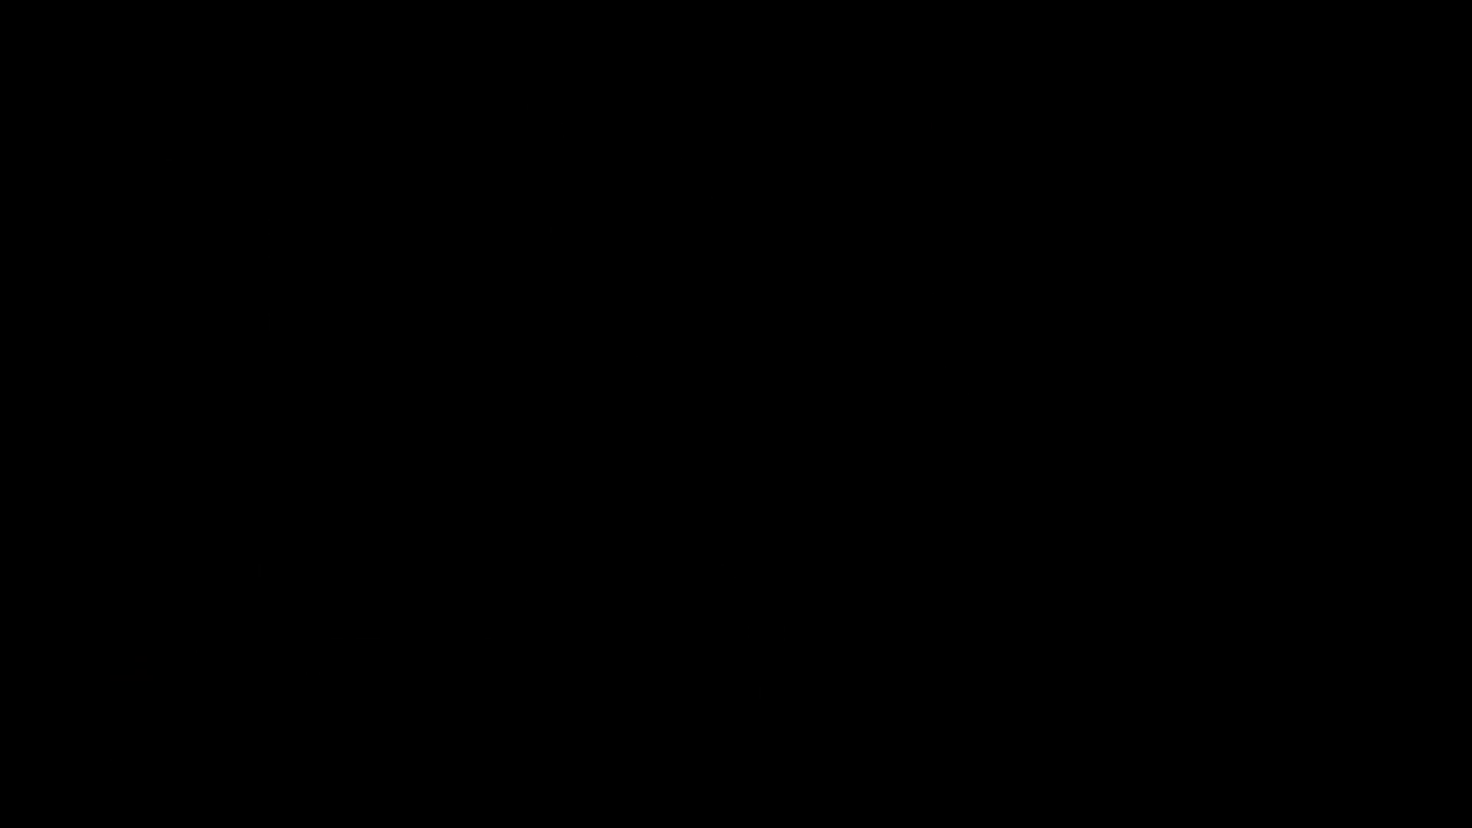